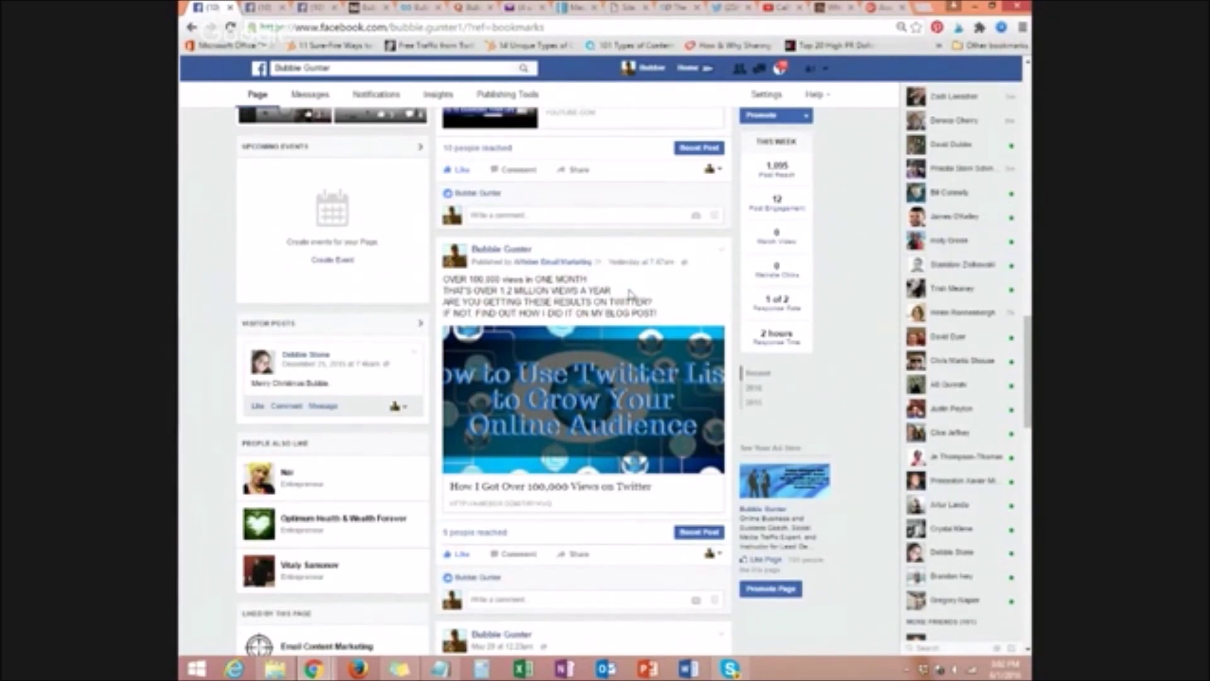
Copy the Twitter-views promo text from the fan page post and show the full groups list.
left_click_drag(657, 313, 454, 279)
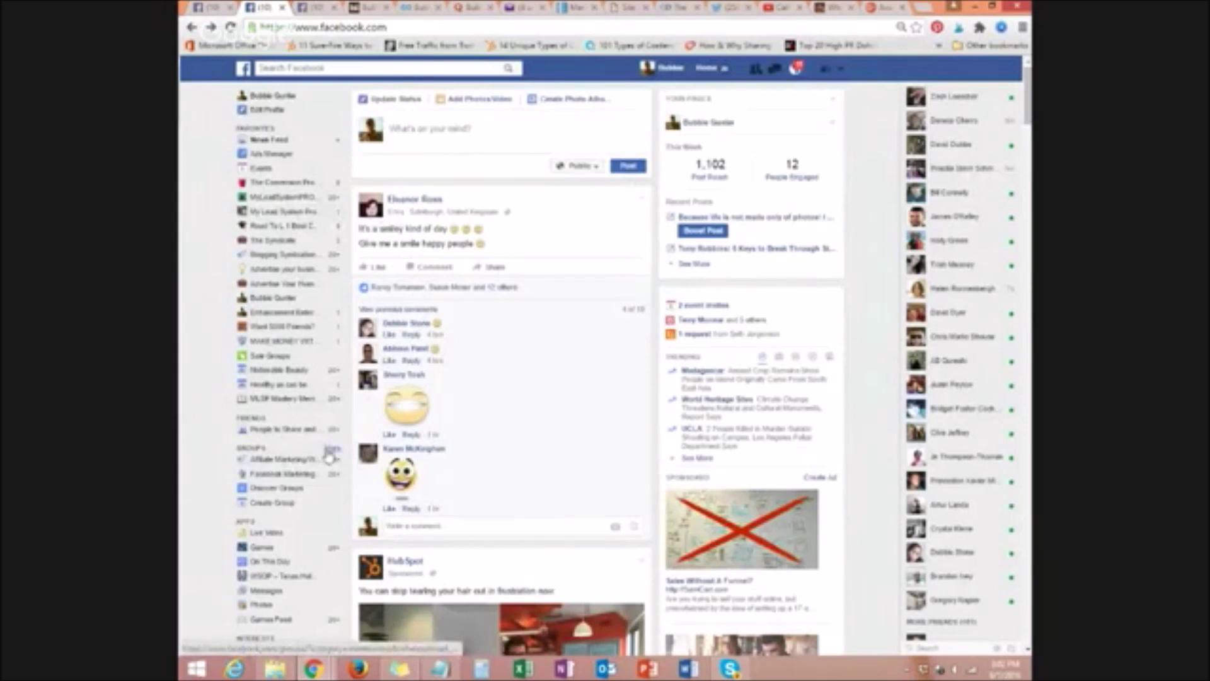
left_click(330, 450)
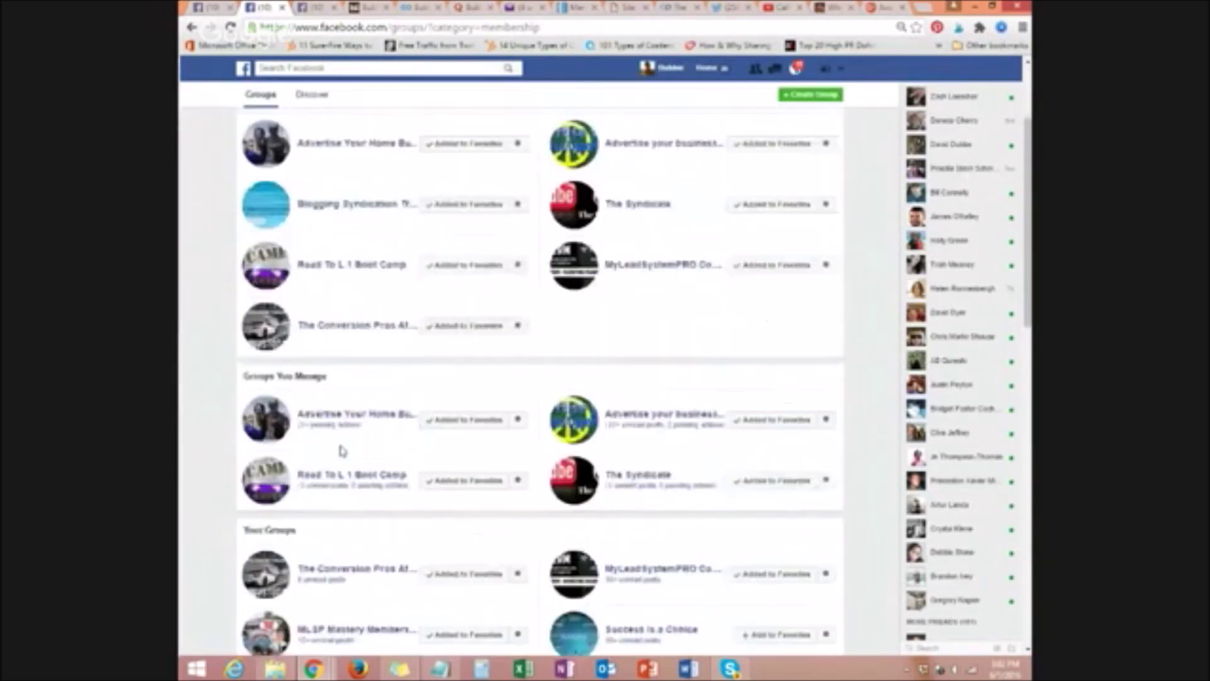
Find and open the Work from Home Moms Canada group in the groups list.
scroll(338, 451, "down", 1)
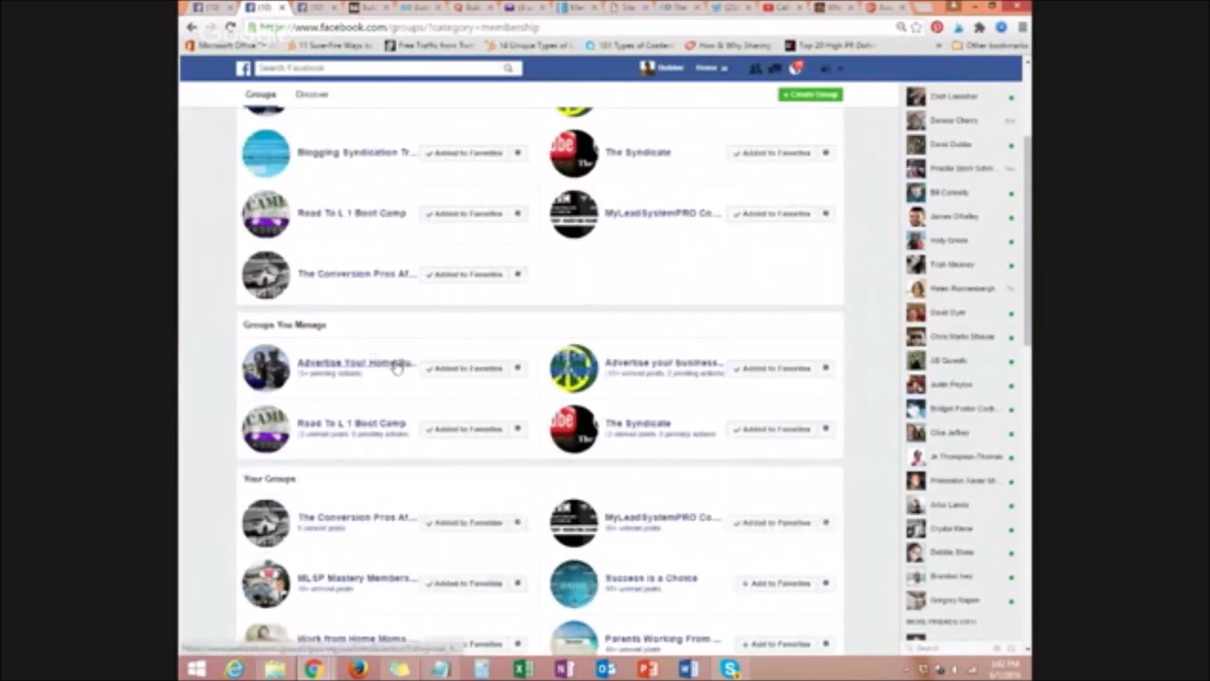
scroll(396, 367, "up", 3)
scroll(422, 378, "down", 1)
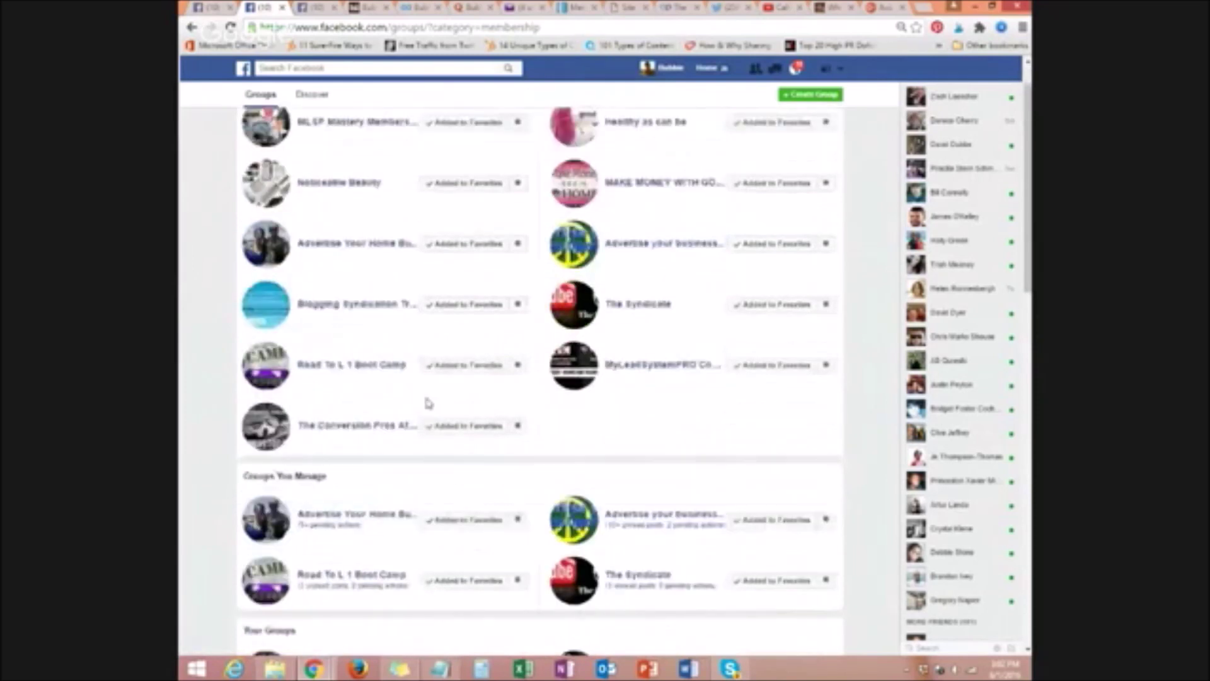
scroll(429, 404, "down", 6)
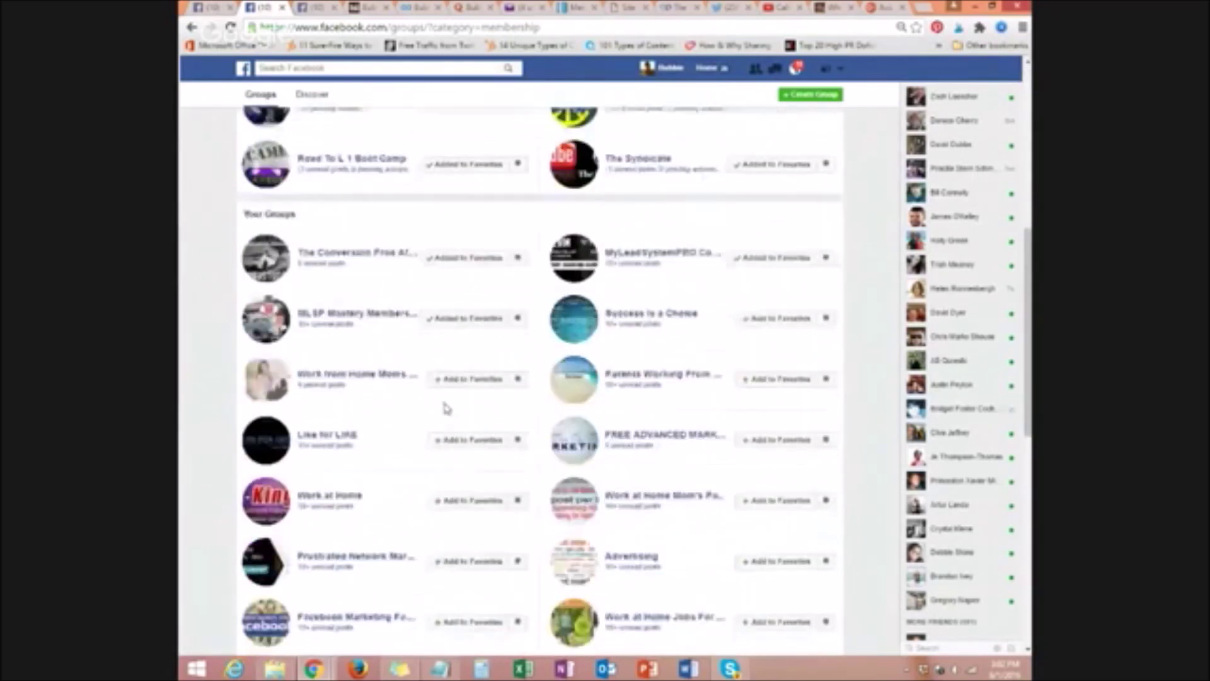
left_click(386, 377)
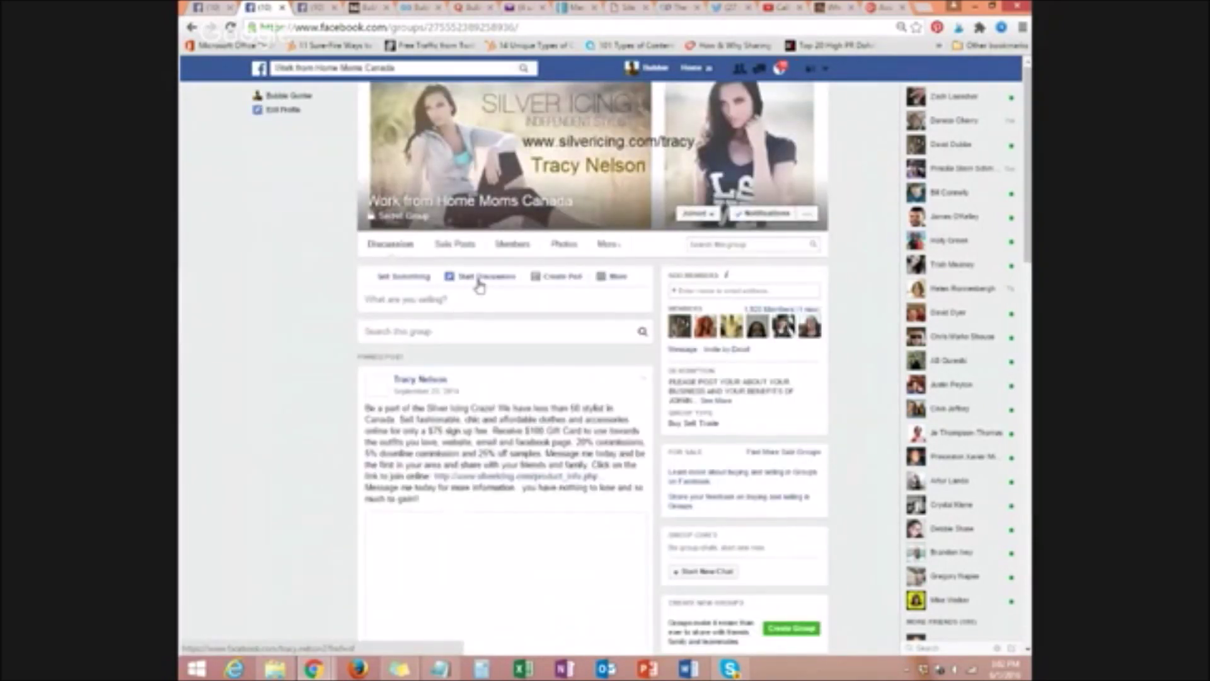
Compose a group post with the pasted promo text, the Twitter bird image, and 'Who wants to know how?'.
left_click(478, 279)
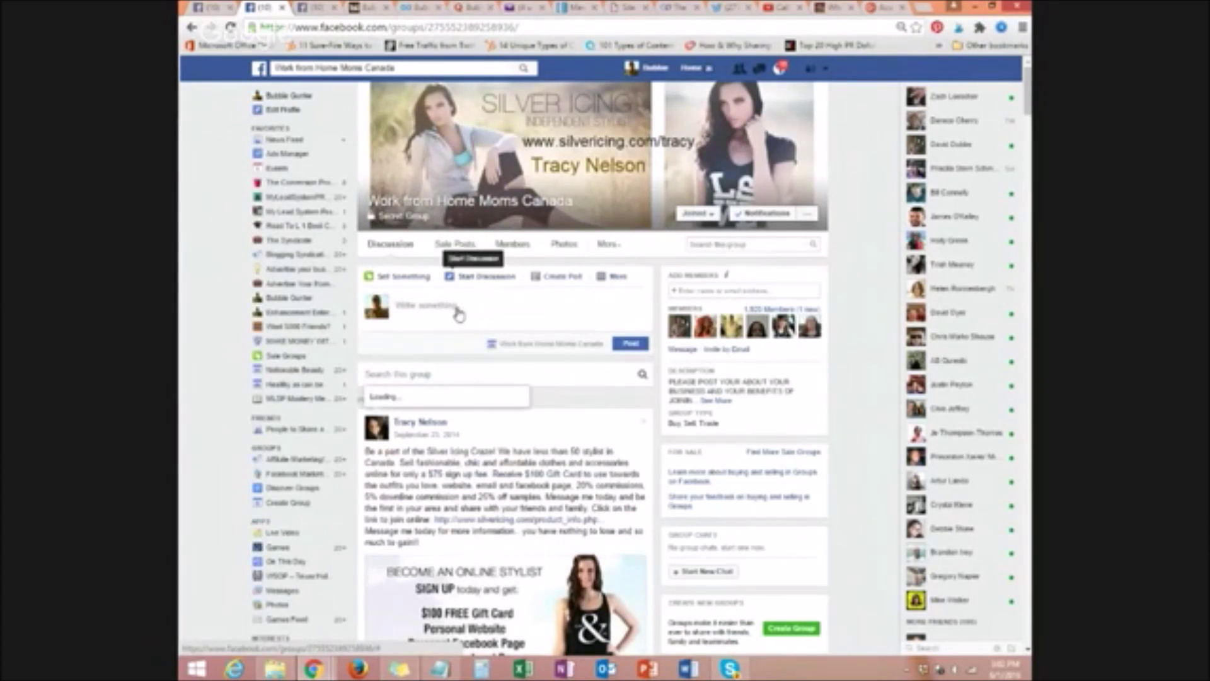
type("OVER 100,000 views in ONE MONTH THAT'S OVER 1.2 MILLION VIEWS A YEAR ARE YOU GETTING THESE RESULTS ON TWITTER? IF NOT, FIND OUT HOW I DID IT ON MY BLOG POST!")
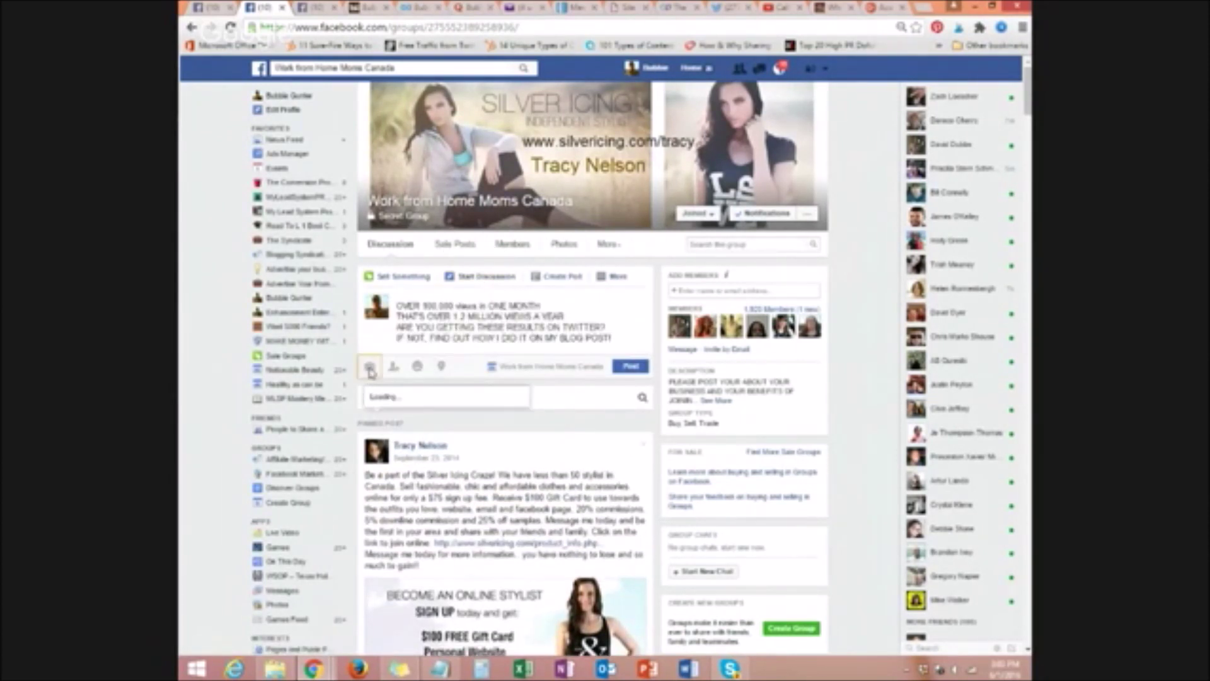
left_click(371, 367)
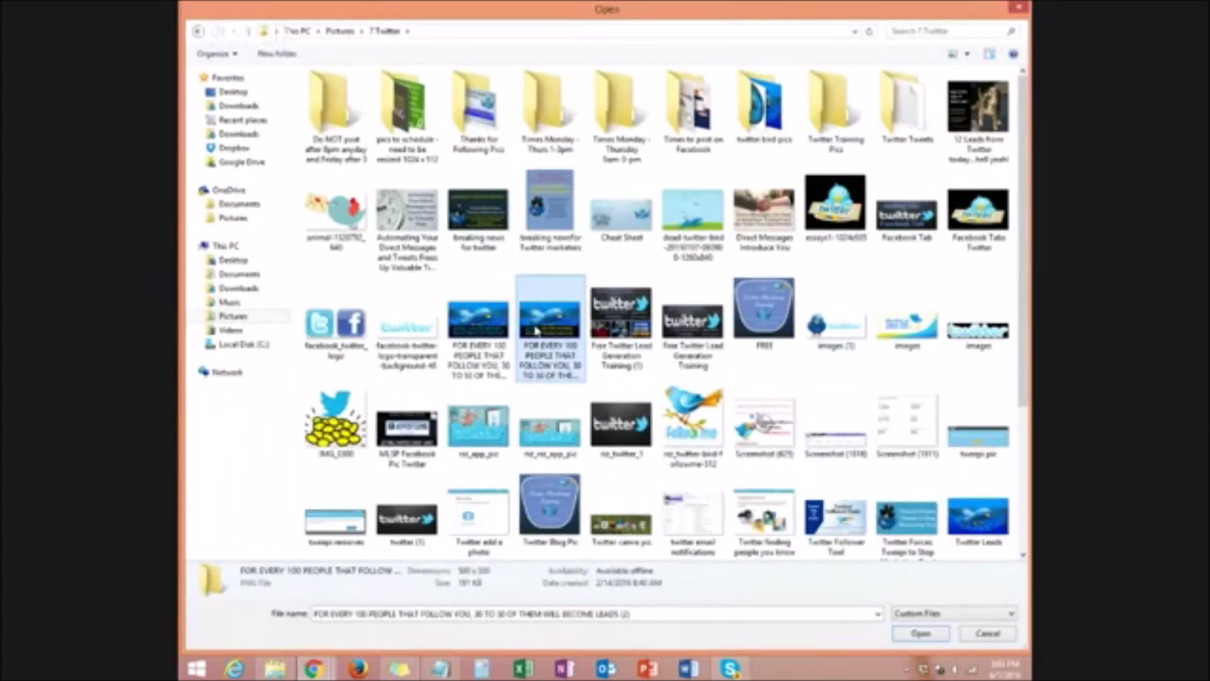
double_click(537, 331)
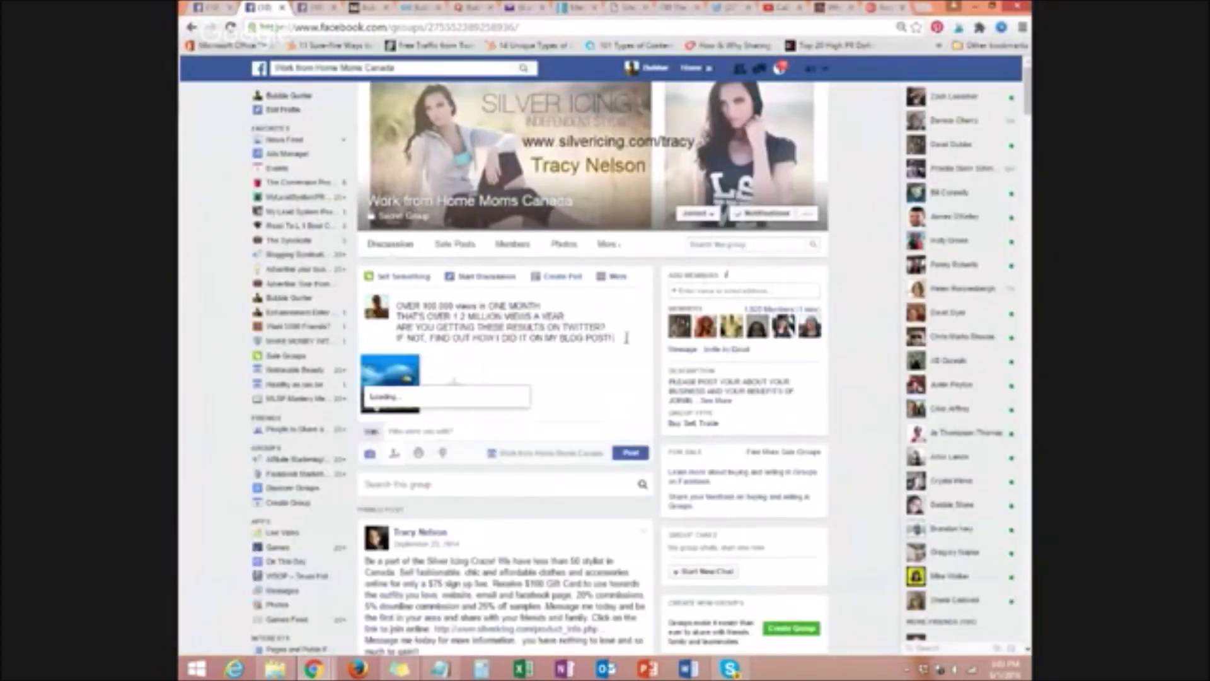
key("Return")
type("ht")
type("o want")
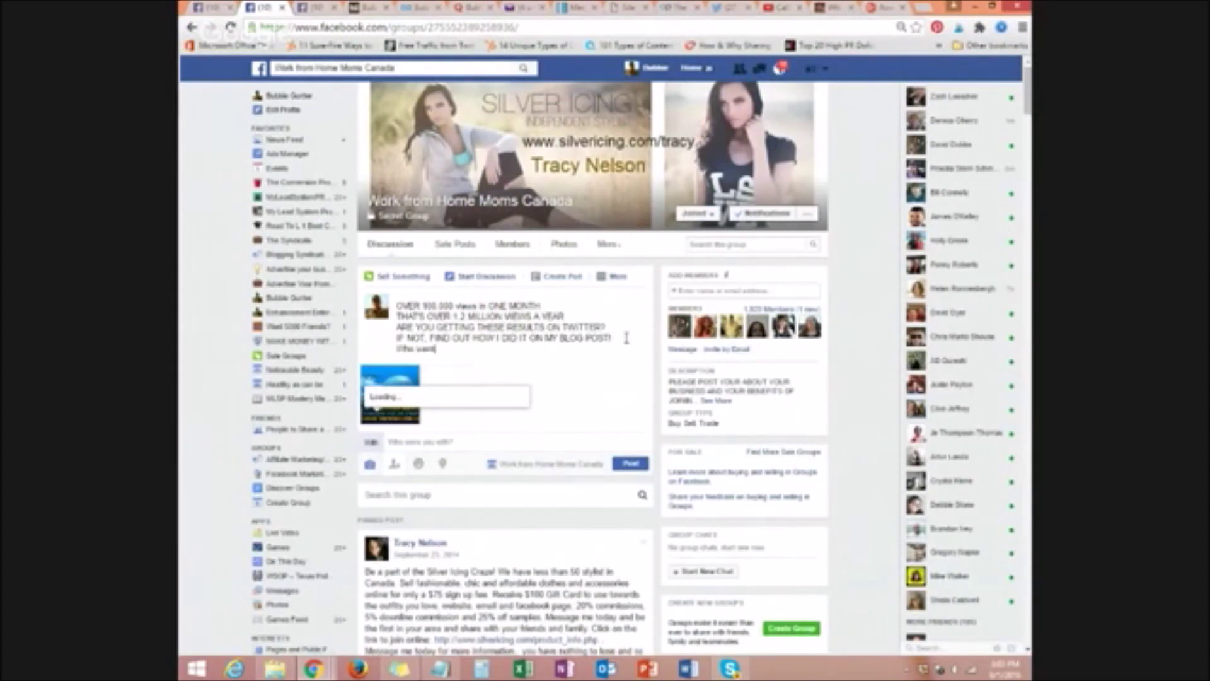
type("s to know how?!")
Copy the full five-line post text and publish the post to the group.
left_click_drag(500, 348, 397, 298)
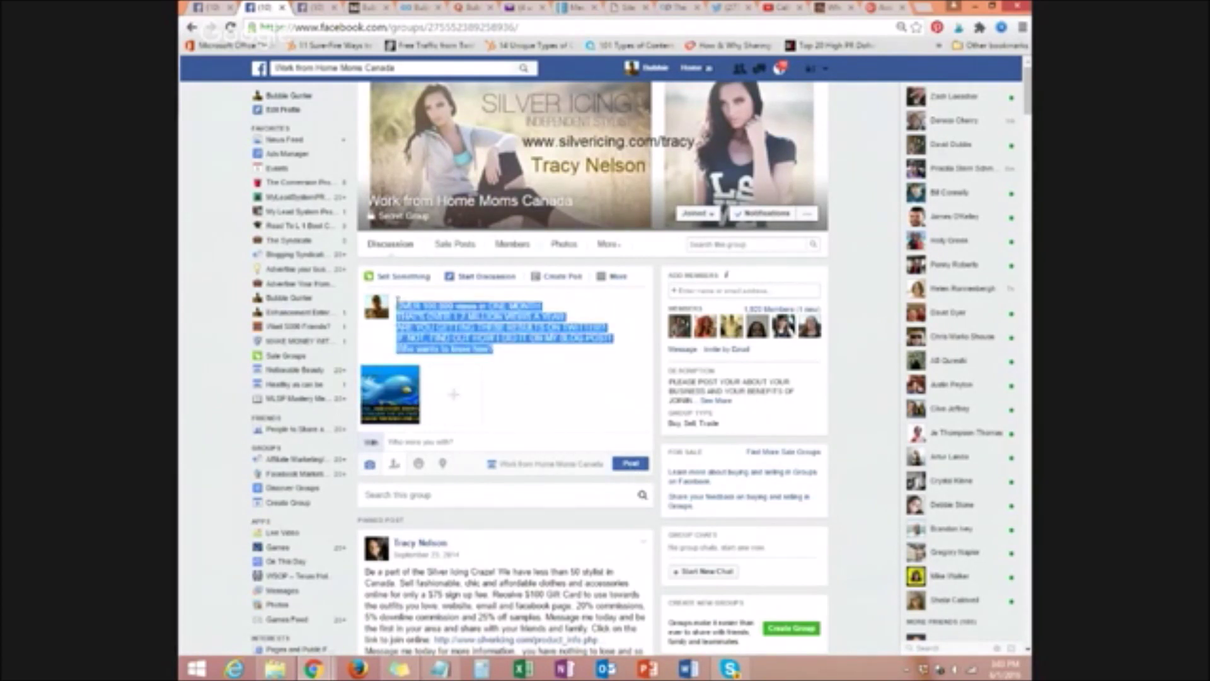
right_click(396, 314)
left_click(422, 346)
left_click(616, 464)
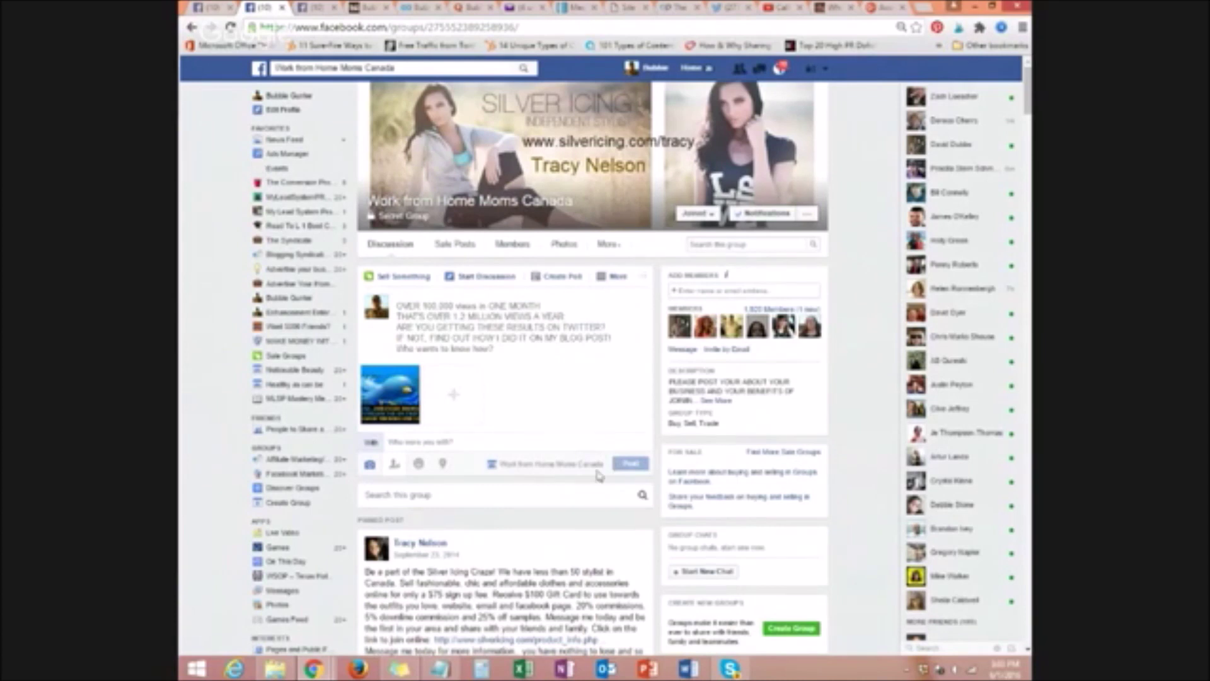
left_click(338, 450)
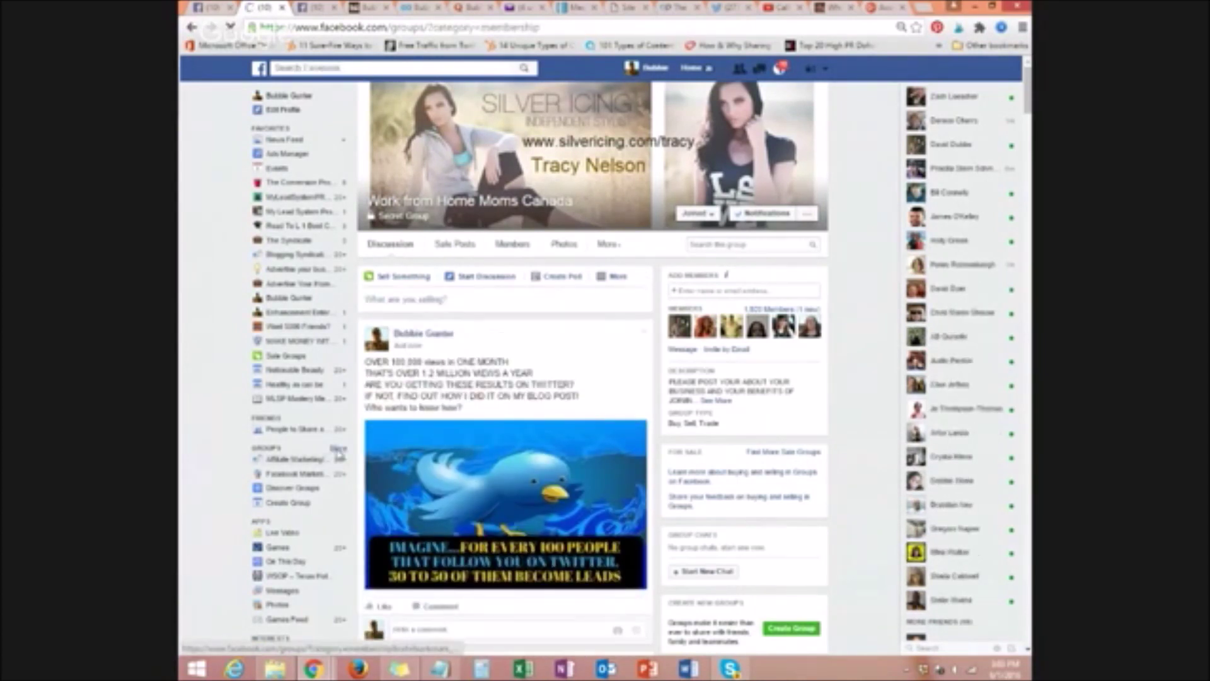
Open the Parents Working From Home group and paste the promo text into a new post.
scroll(357, 457, "down", 2)
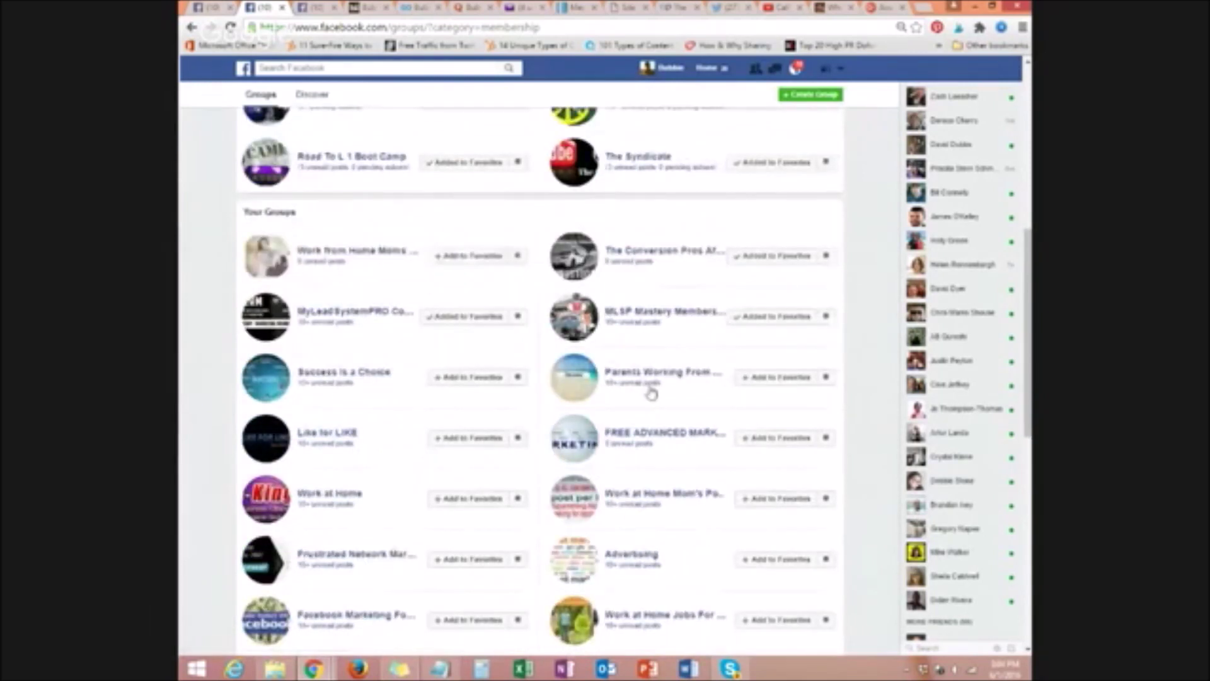
right_click(658, 378)
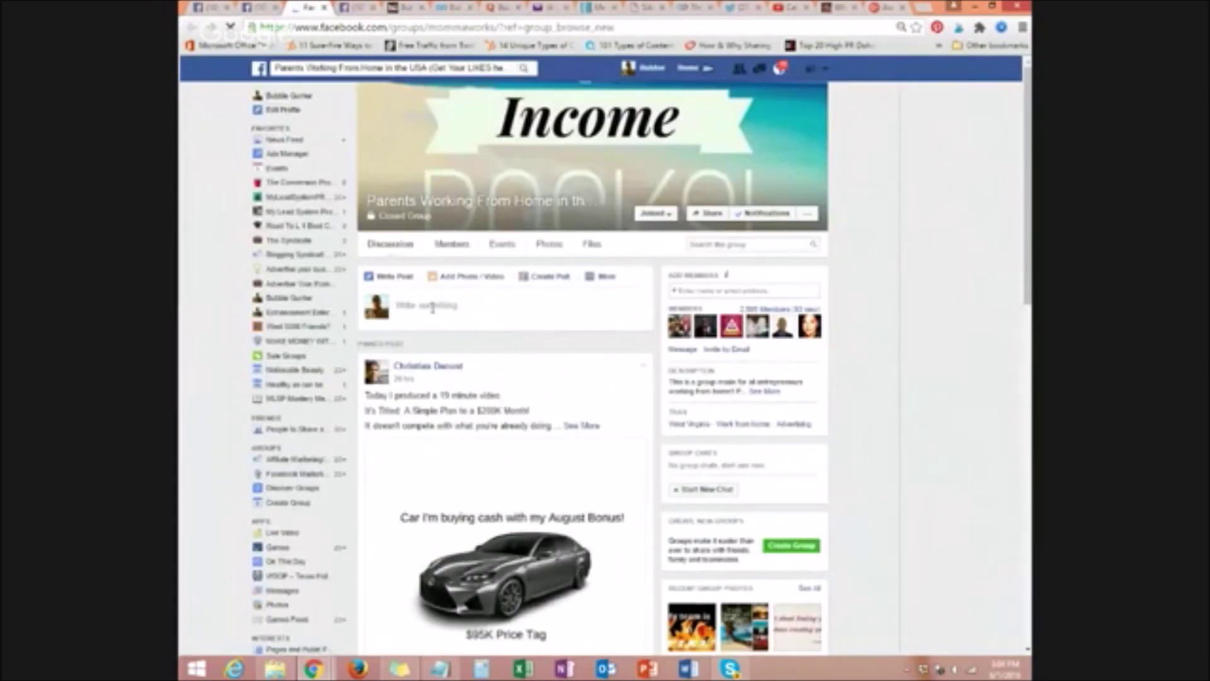
left_click(433, 307)
right_click(444, 310)
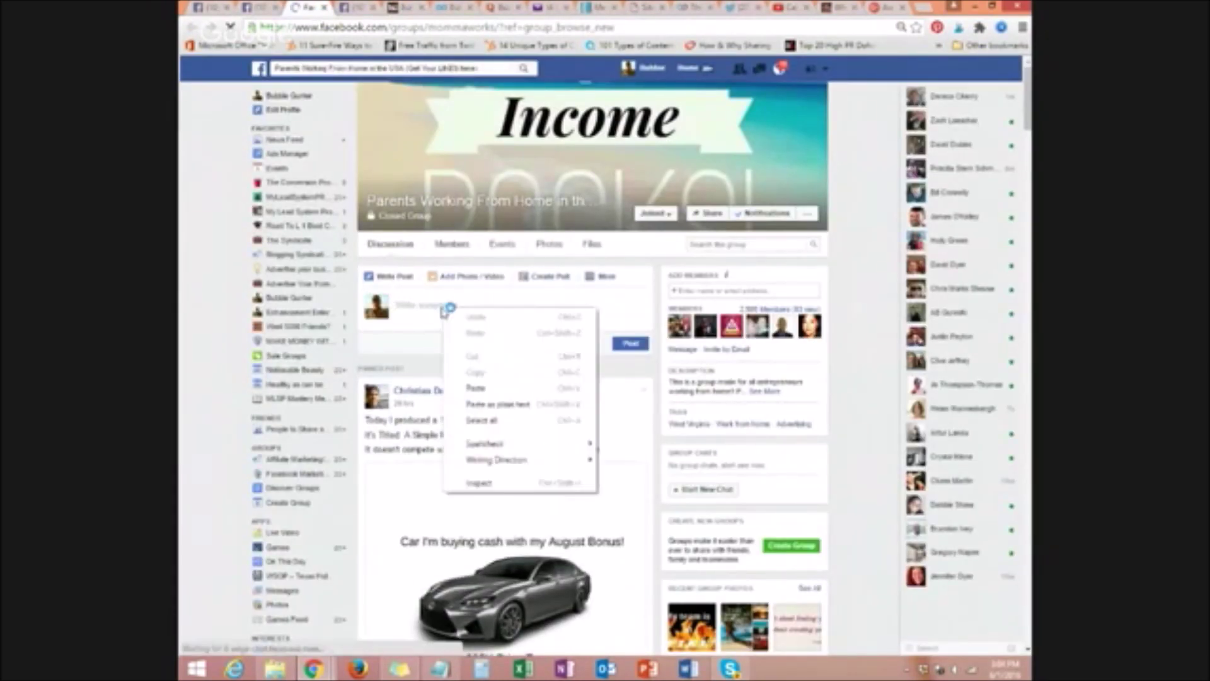
left_click(475, 387)
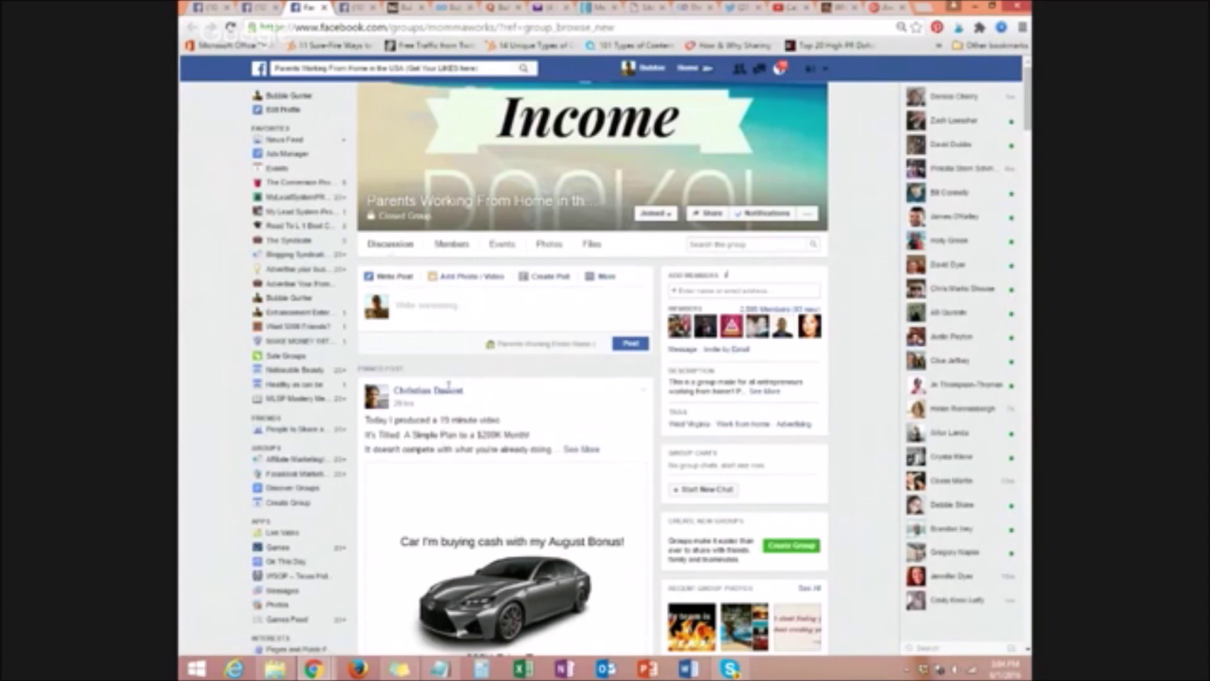
right_click(444, 307)
left_click(471, 389)
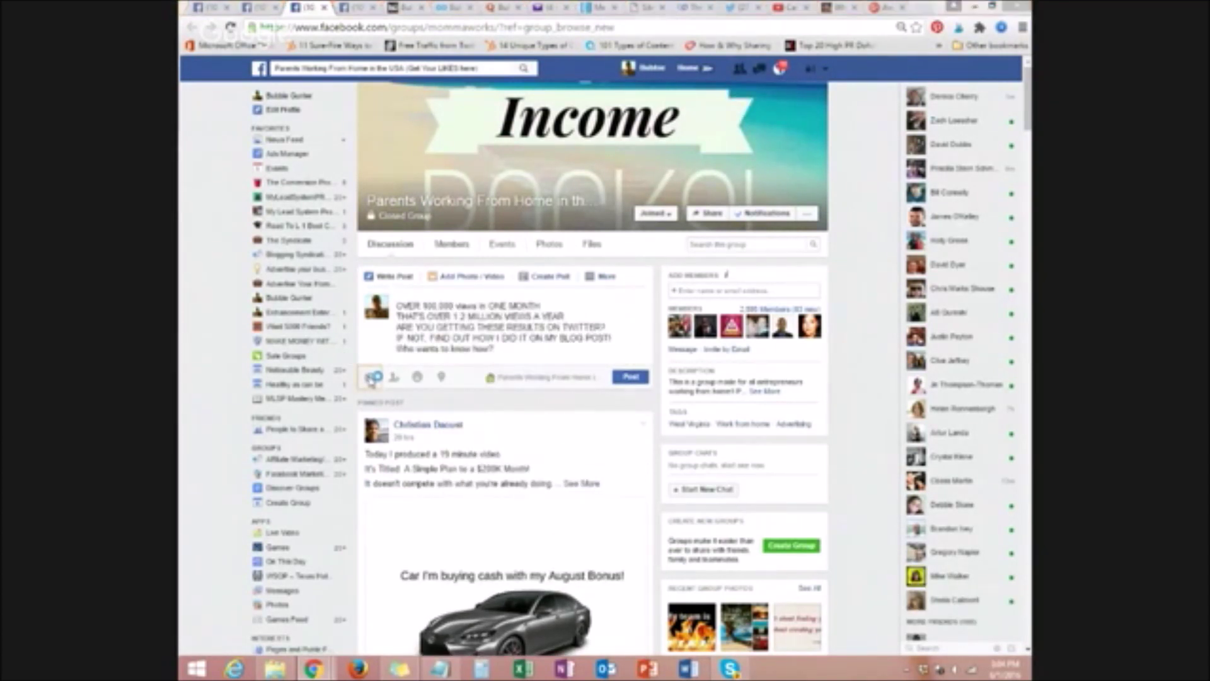
Attach the Twitter leads image, publish the post, and return to the groups list.
left_click(373, 378)
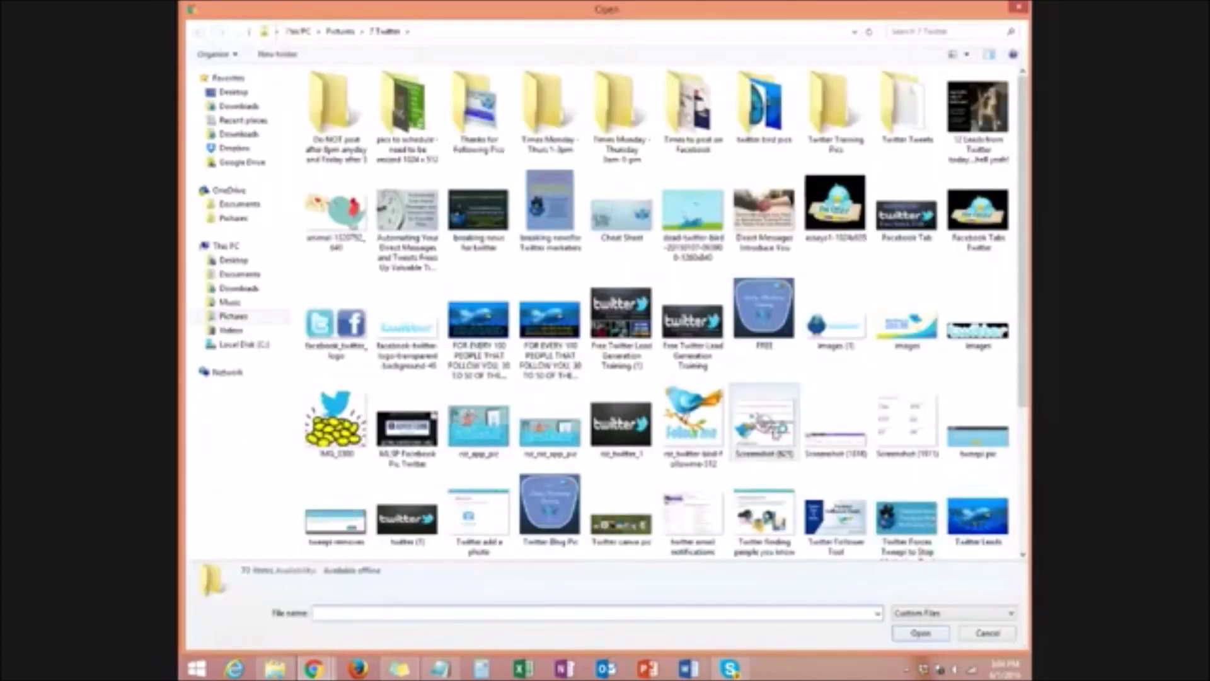
left_click(544, 336)
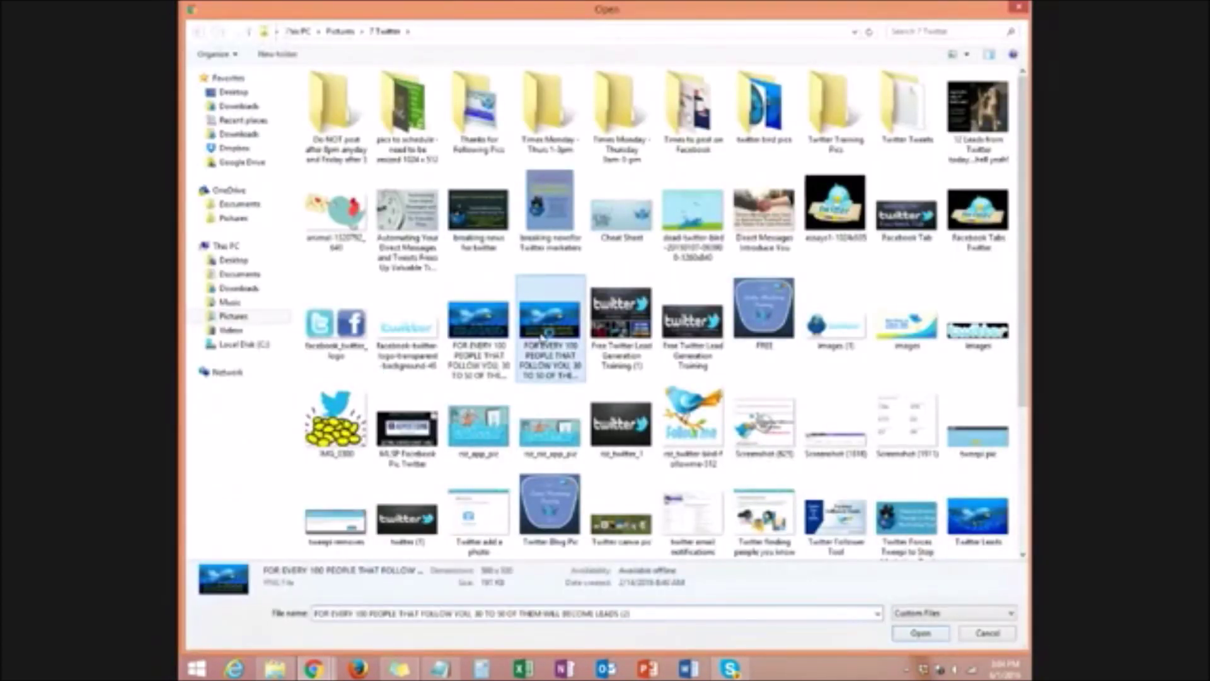
double_click(543, 336)
left_click(631, 464)
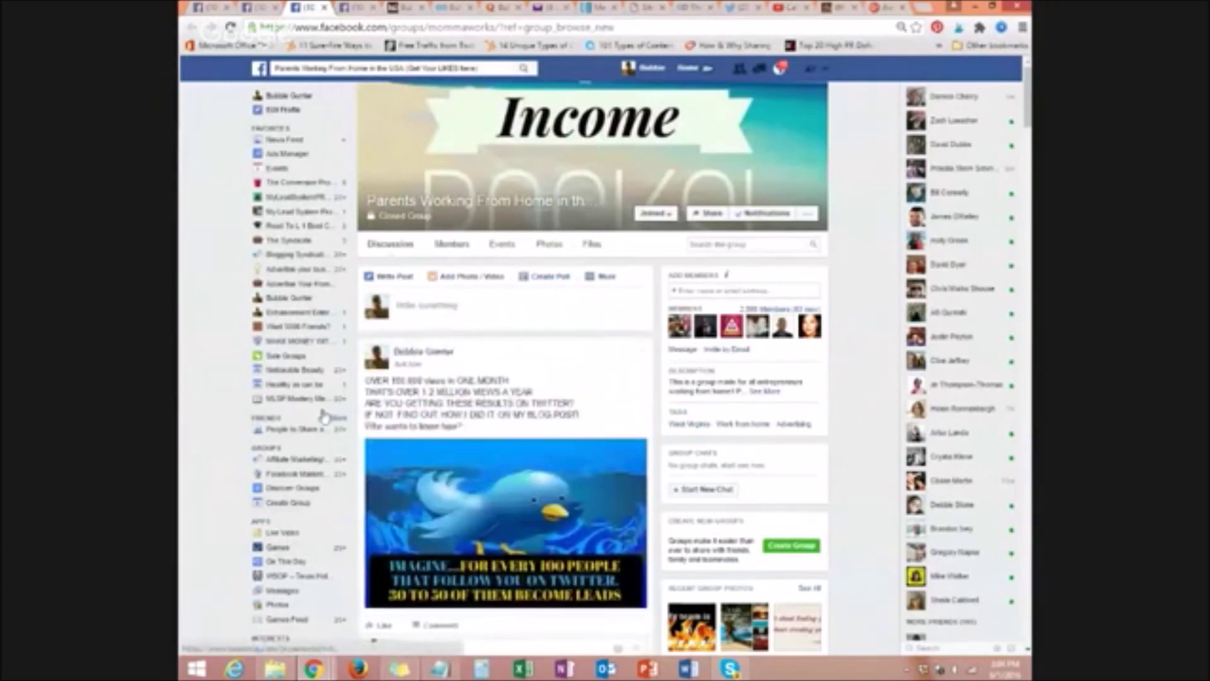
scroll(338, 485, "down", 2)
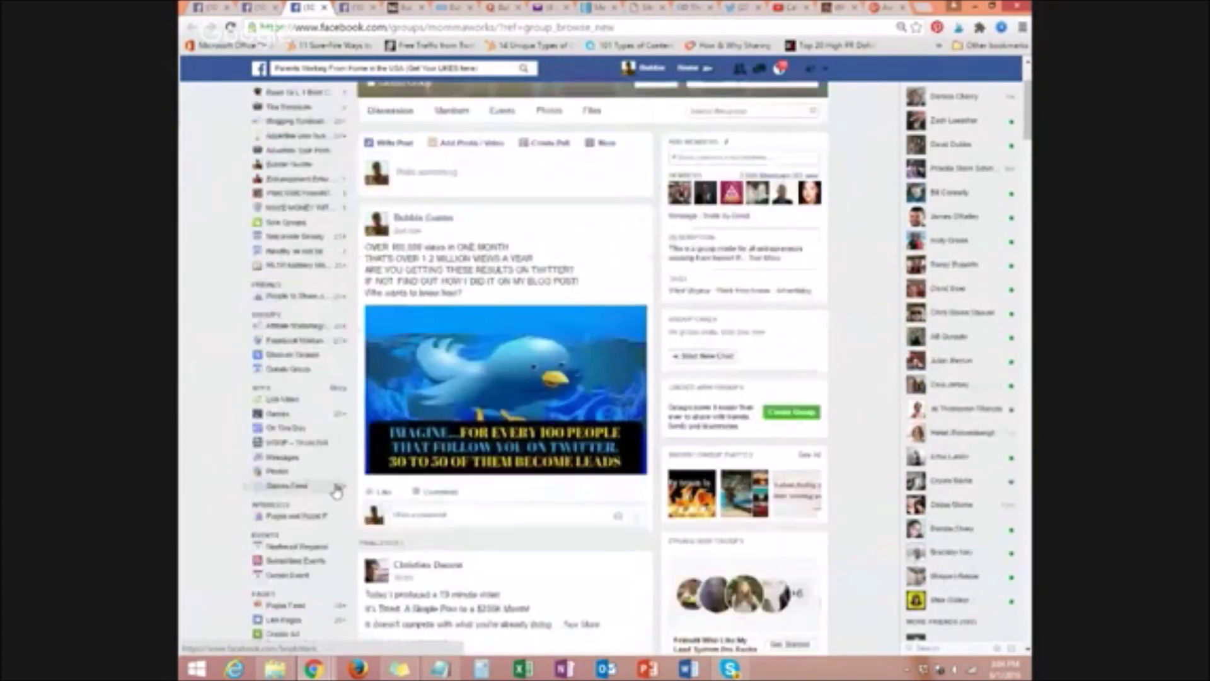
scroll(335, 491, "up", 1)
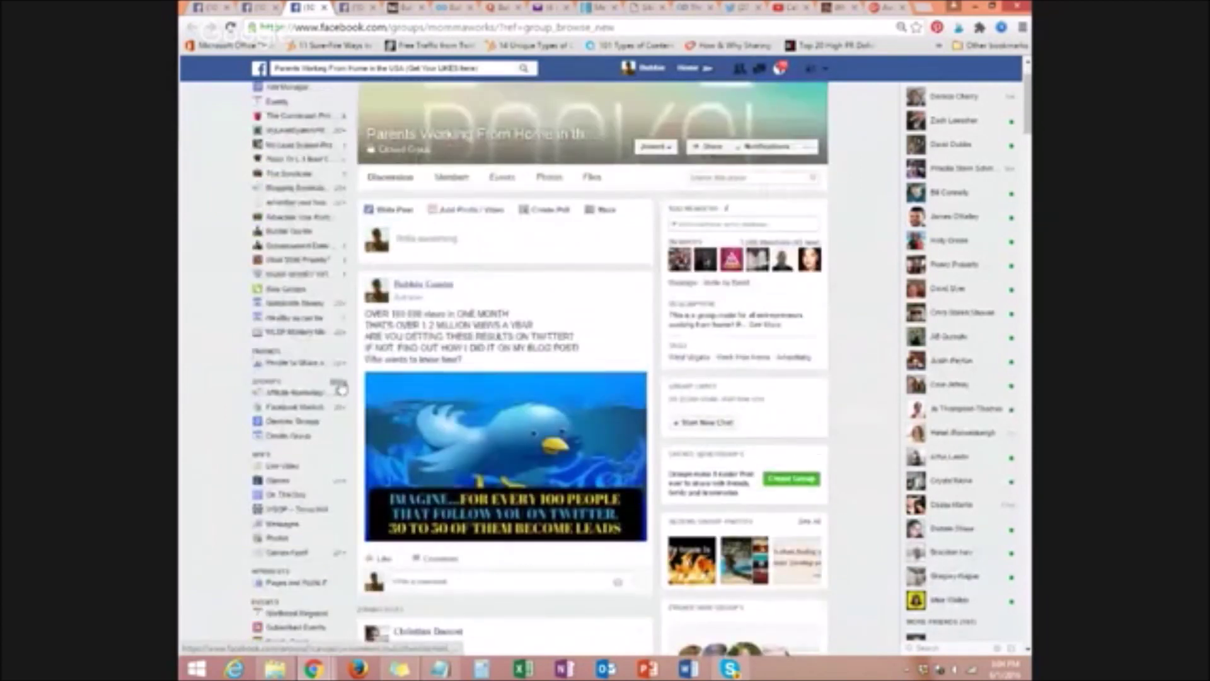
left_click(339, 385)
Open the Advertise Your Home Business Training Group in a new tab and close the groups list.
scroll(340, 390, "down", 5)
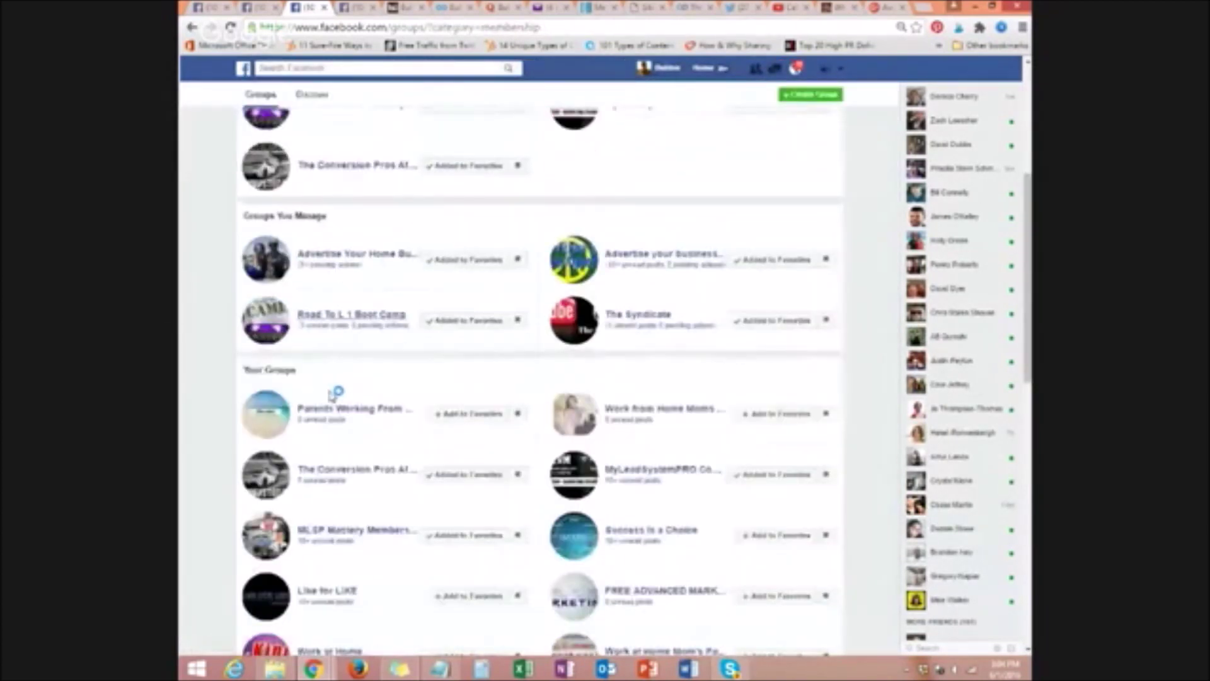
scroll(336, 392, "down", 2)
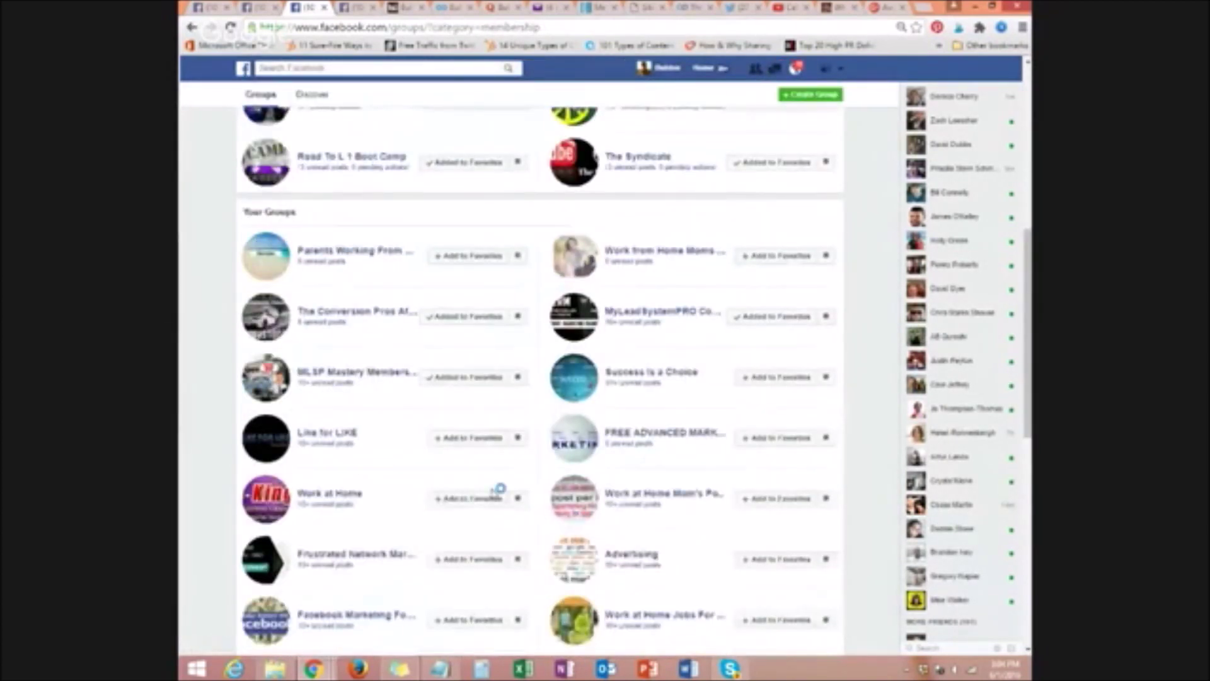
right_click(682, 502)
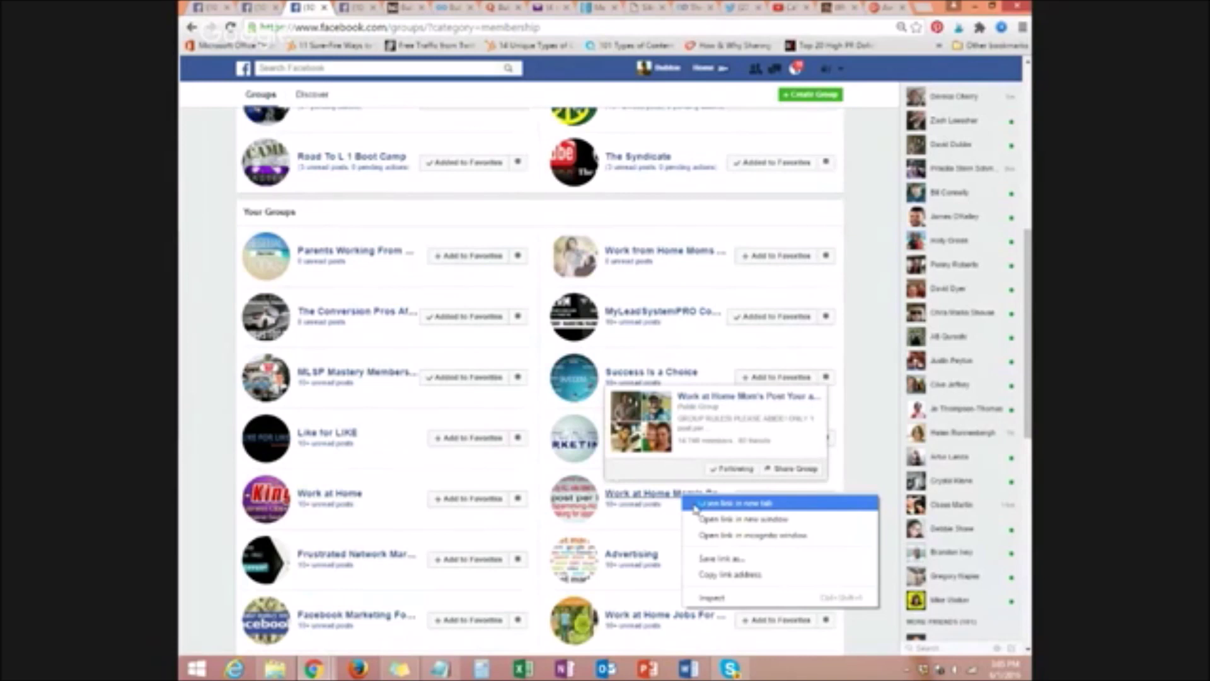
left_click(732, 503)
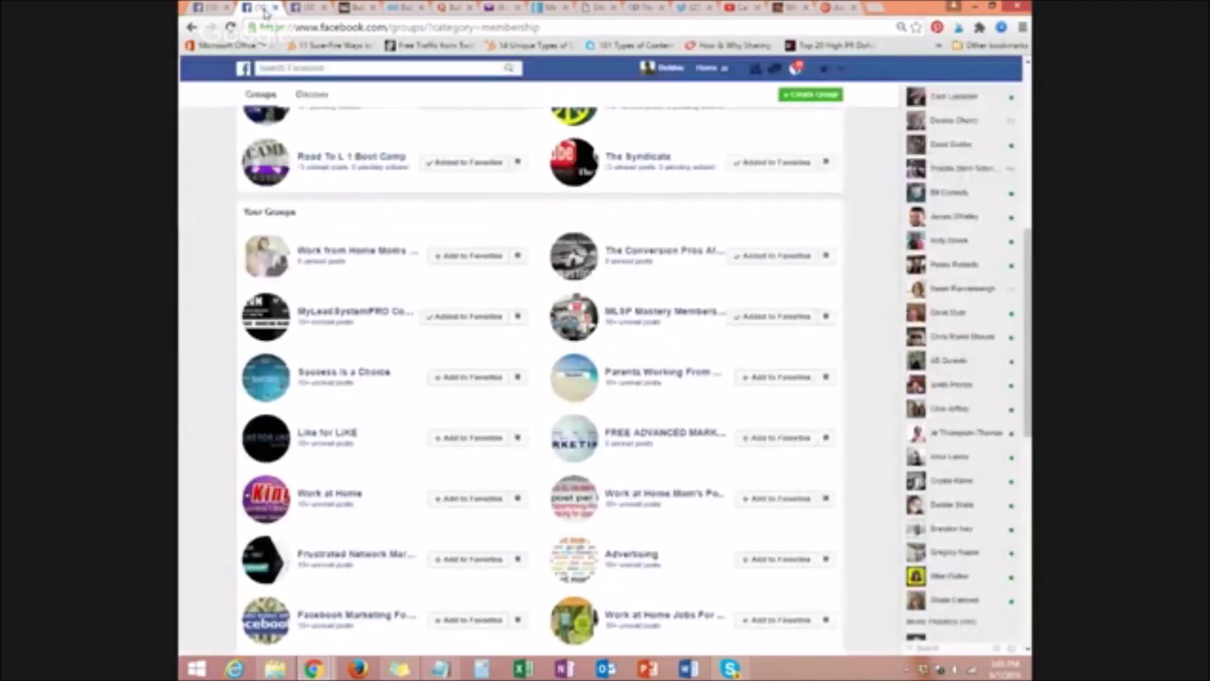
left_click(275, 8)
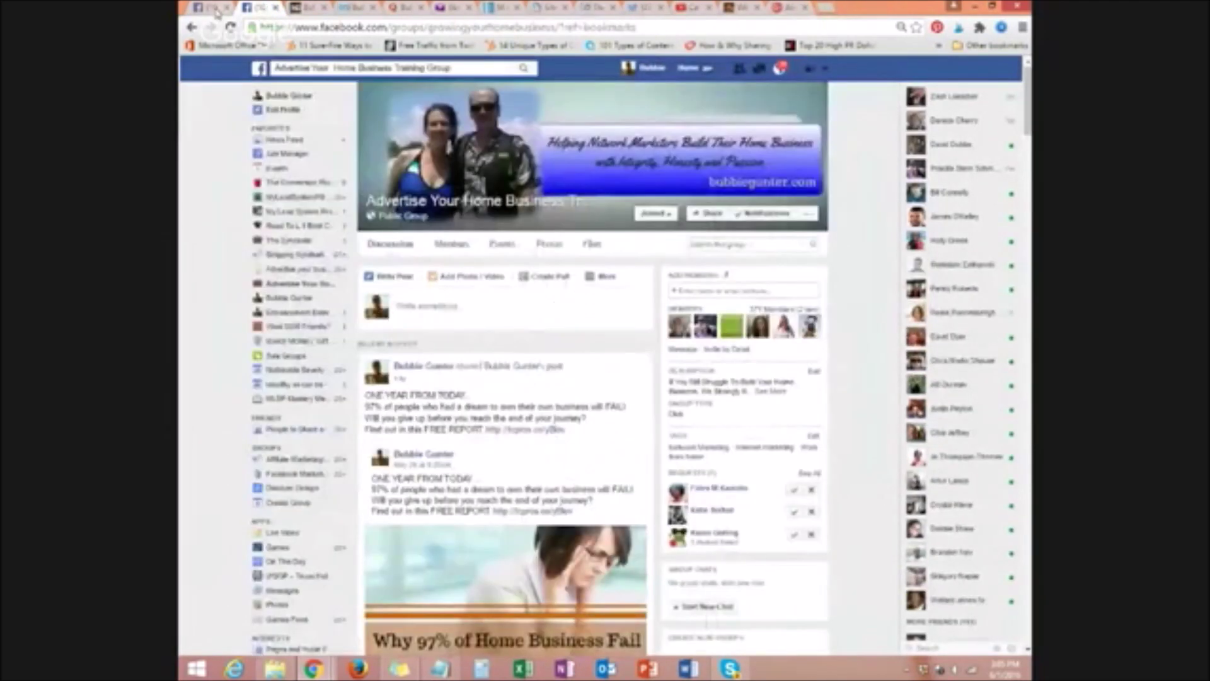
Paste the Twitter-views promo text into a new group post, publish it, and bring up its sharing options.
right_click(481, 307)
left_click(524, 388)
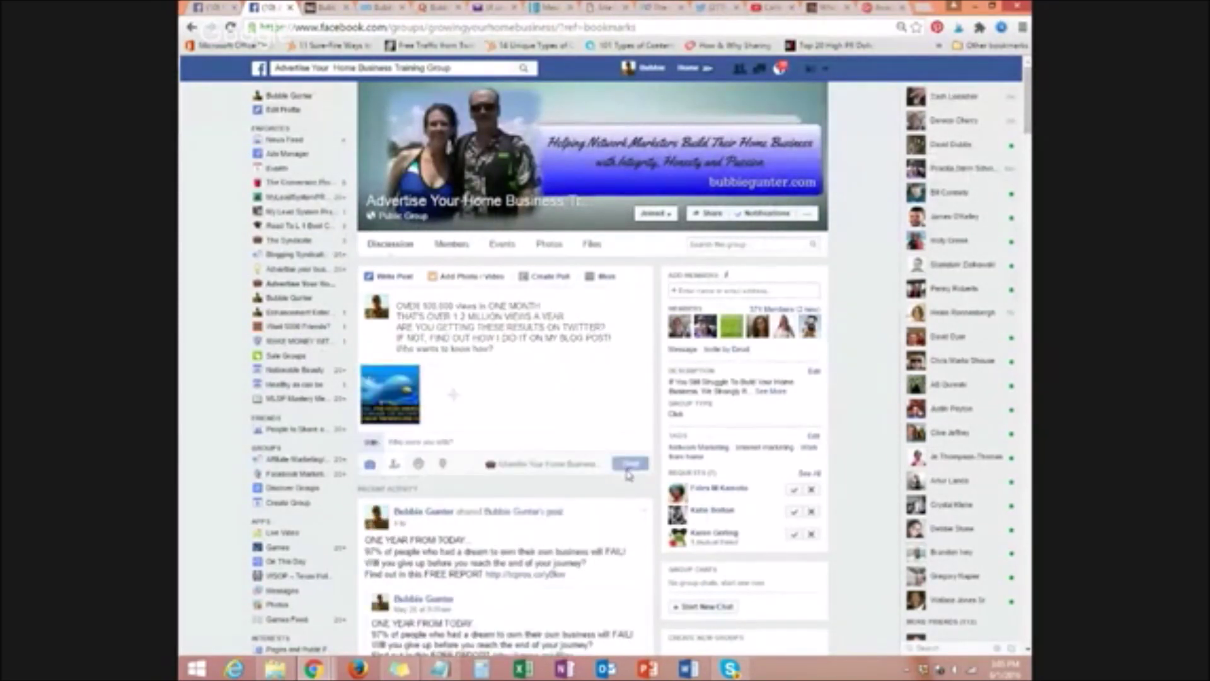
left_click(628, 470)
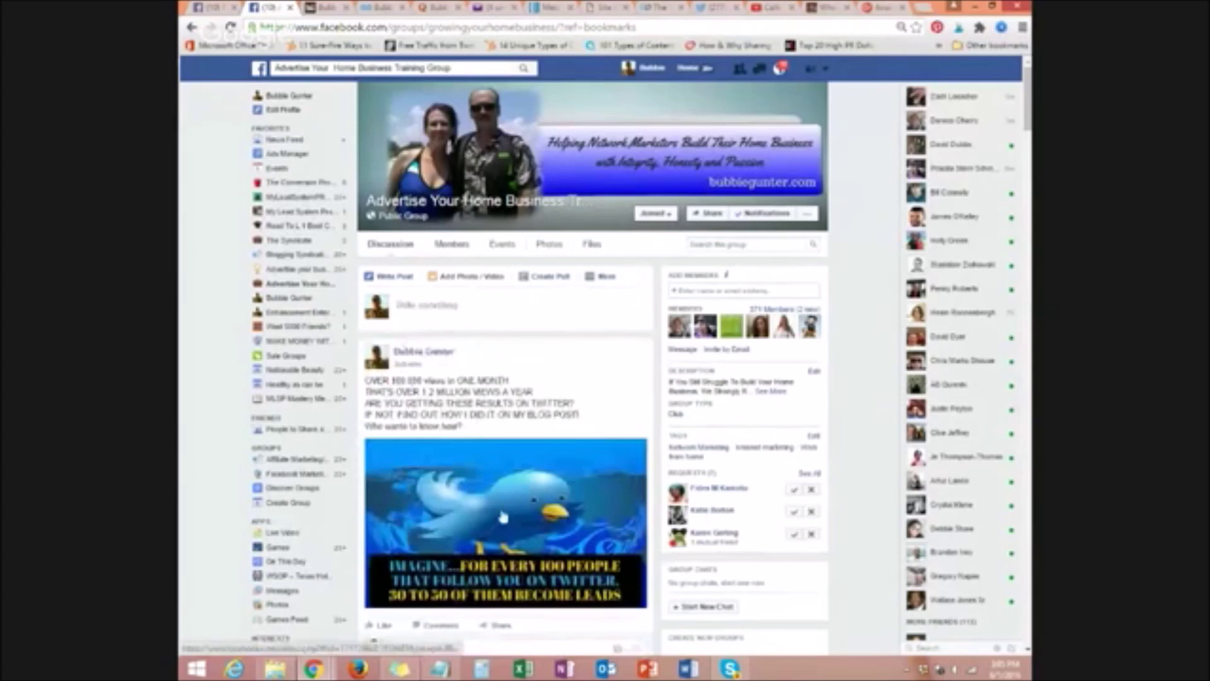
scroll(502, 517, "down", 2)
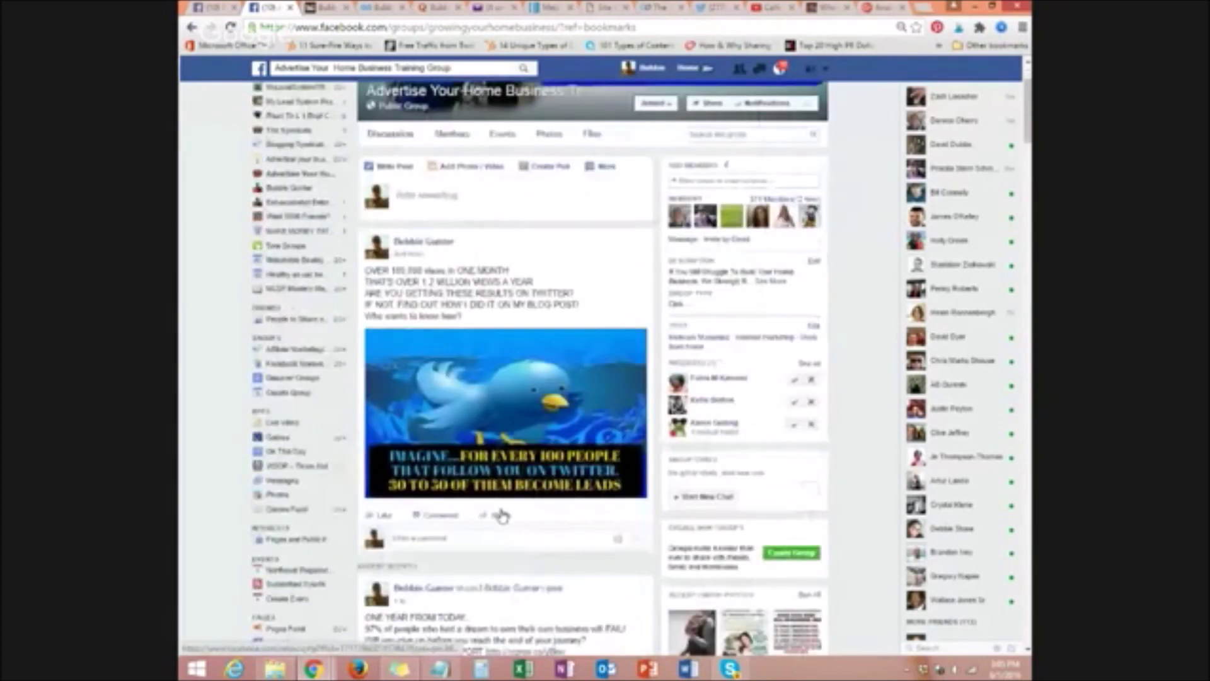
scroll(501, 516, "down", 2)
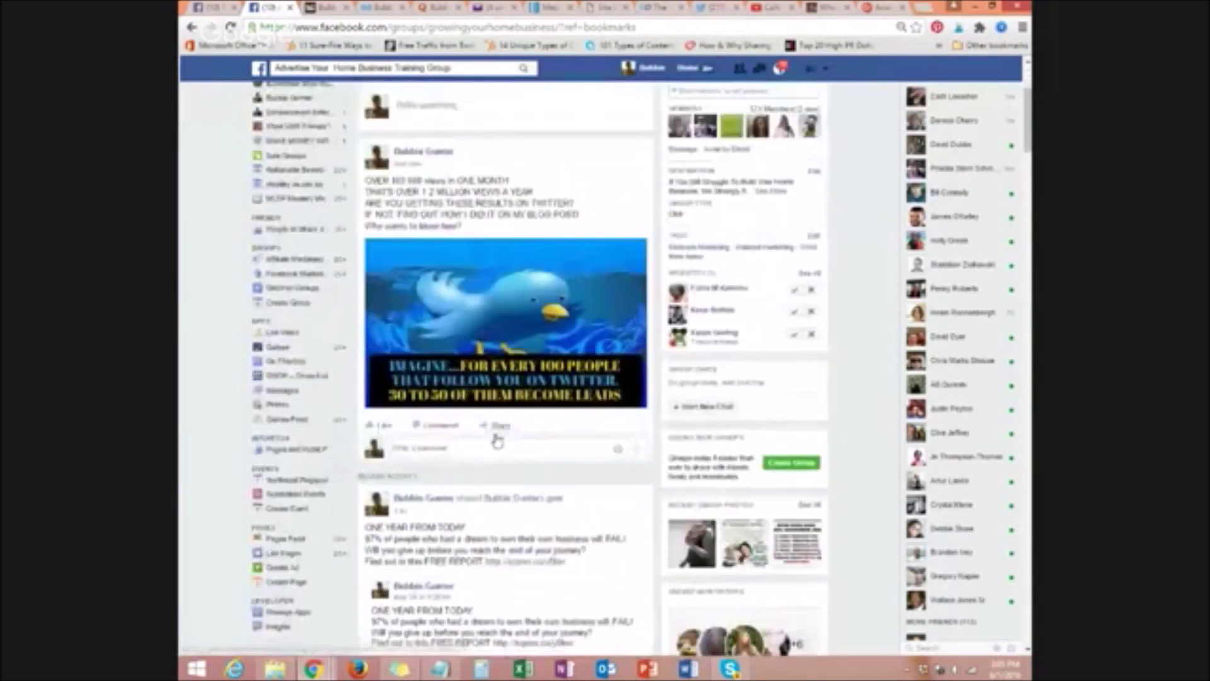
left_click(498, 425)
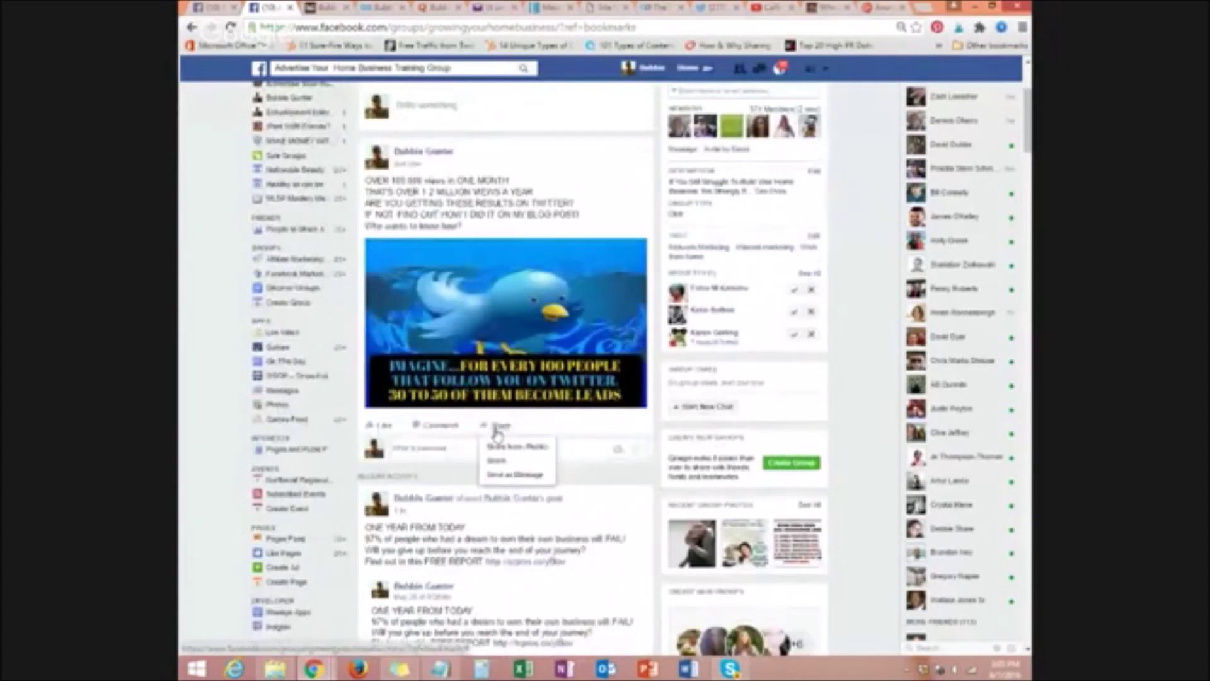
Share the post into Advertise Your Home Business Training Group with the promo text as message.
left_click(516, 476)
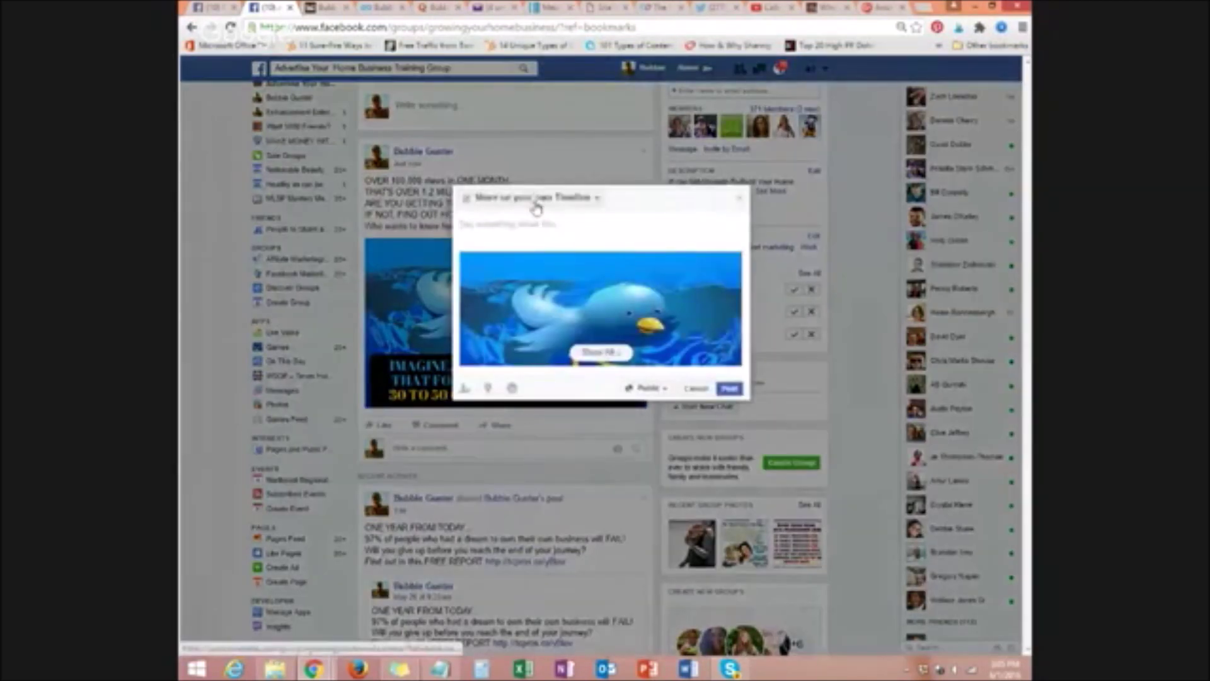
left_click(537, 208)
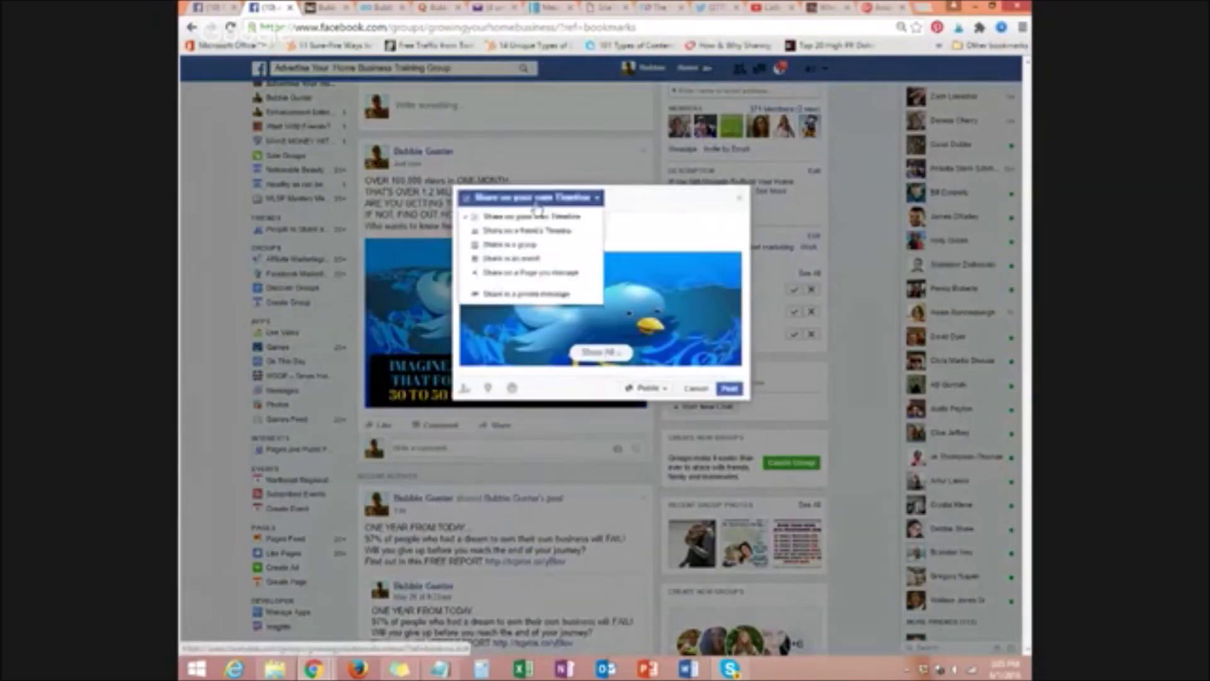
left_click(529, 246)
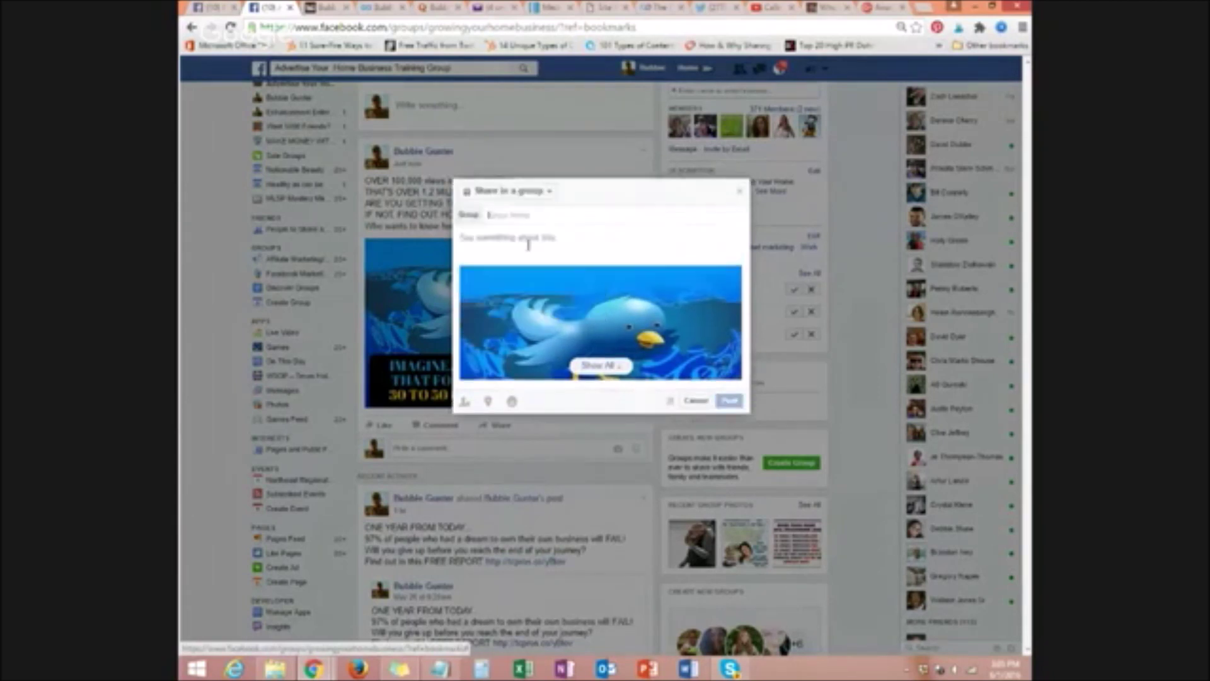
type("a")
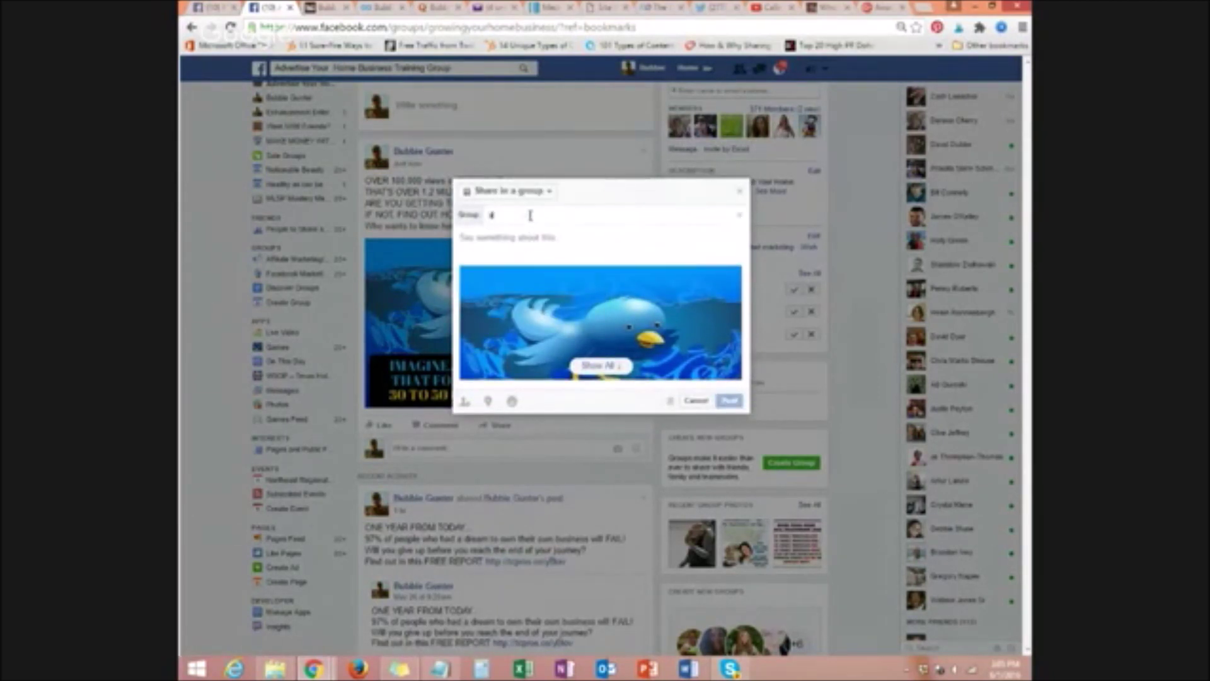
left_click(555, 270)
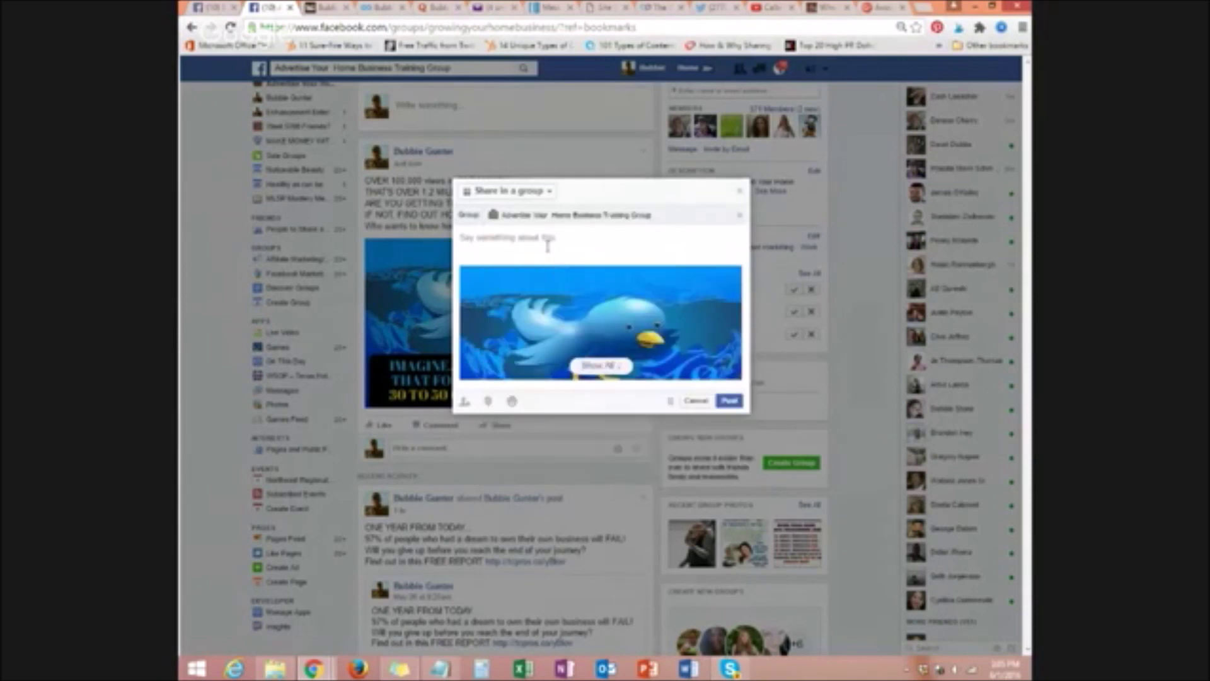
right_click(547, 242)
left_click(575, 319)
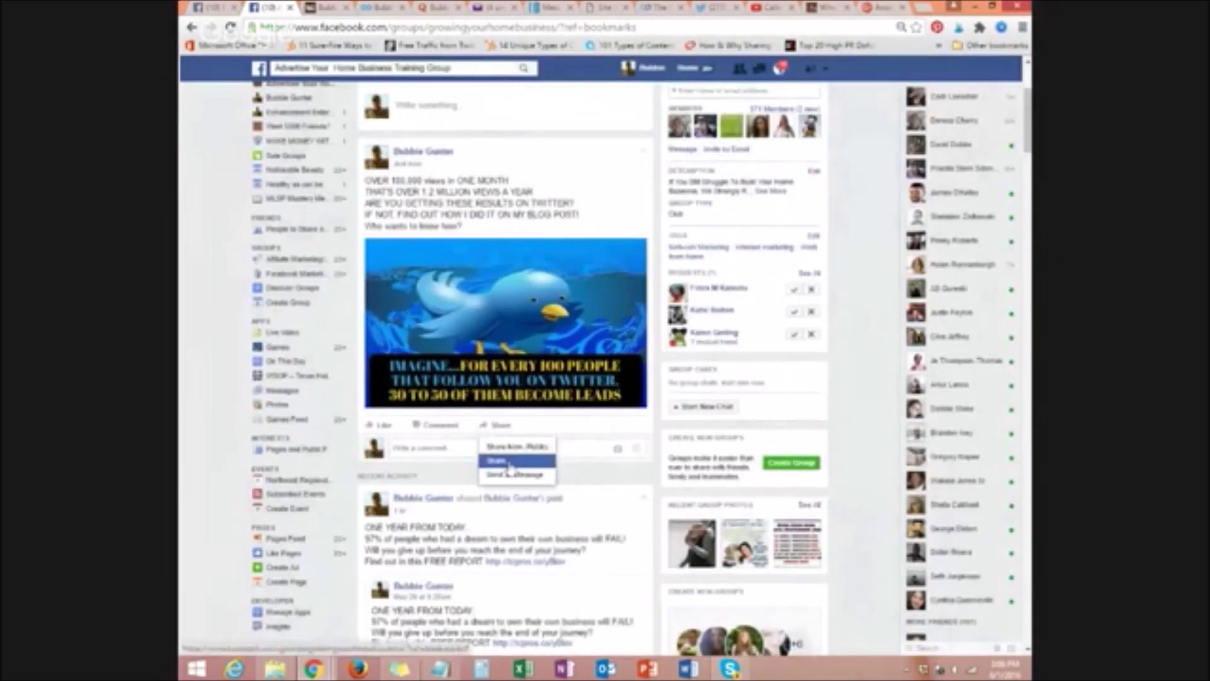
Share the post into the Advertise your business/Opportunity group with the promo text as message.
left_click(509, 462)
left_click(533, 198)
left_click(545, 249)
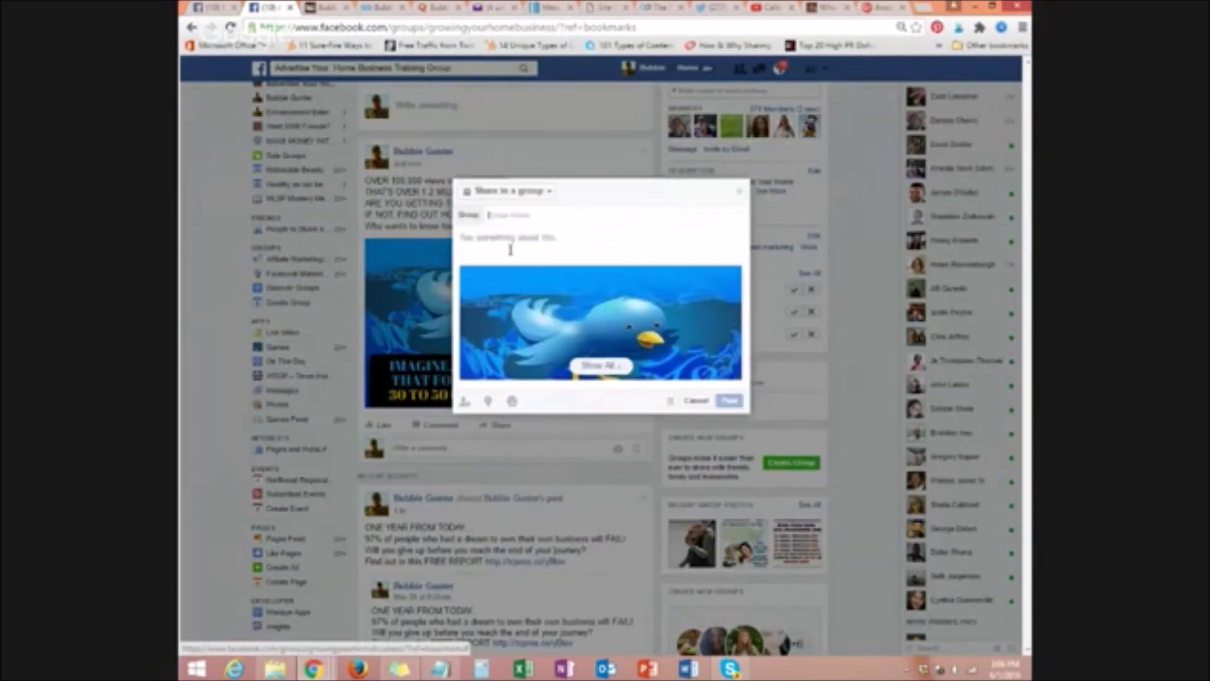
type("a")
left_click(535, 322)
right_click(537, 244)
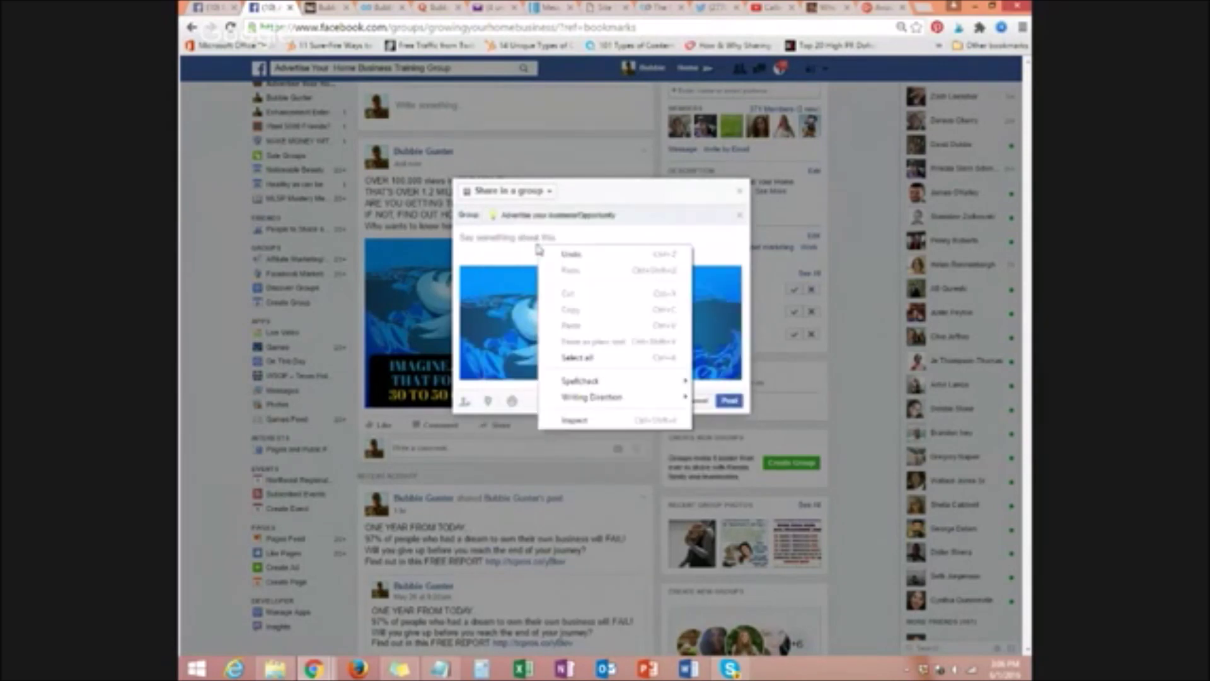
right_click(514, 246)
left_click(544, 324)
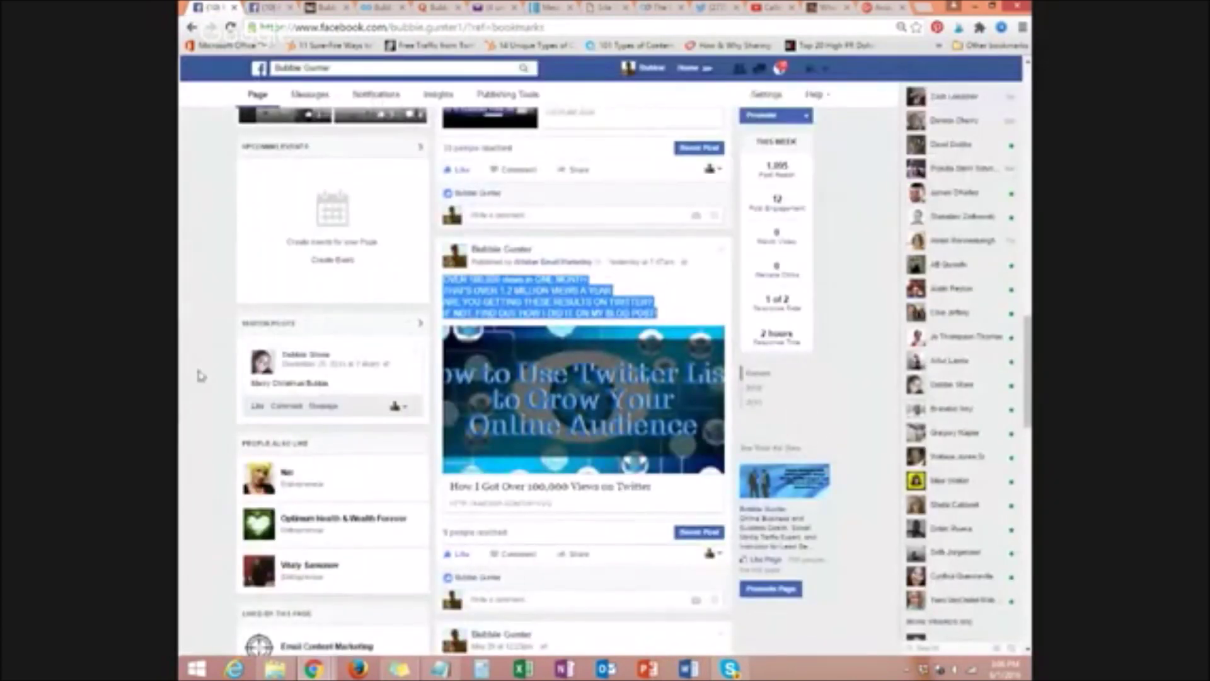
Find the 'Why 97% of Home Business Fail' post on the fan page and open its share destination options.
scroll(201, 375, "up", 10)
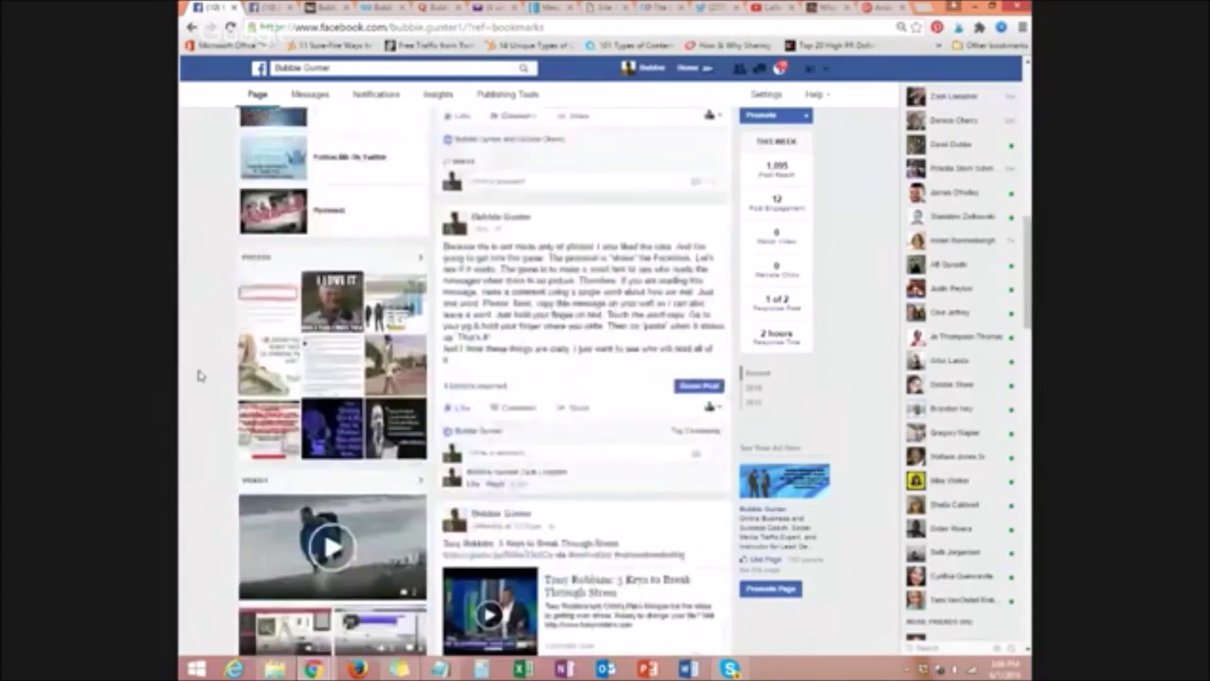
scroll(200, 376, "up", 3)
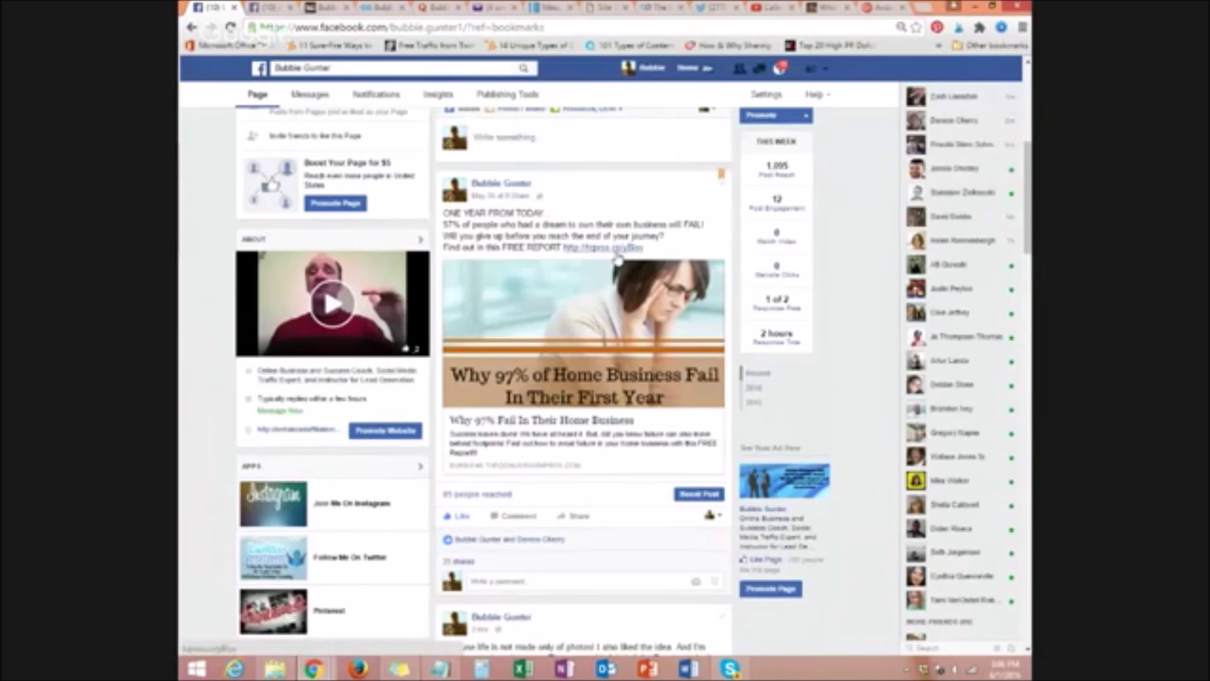
scroll(509, 443, "down", 1)
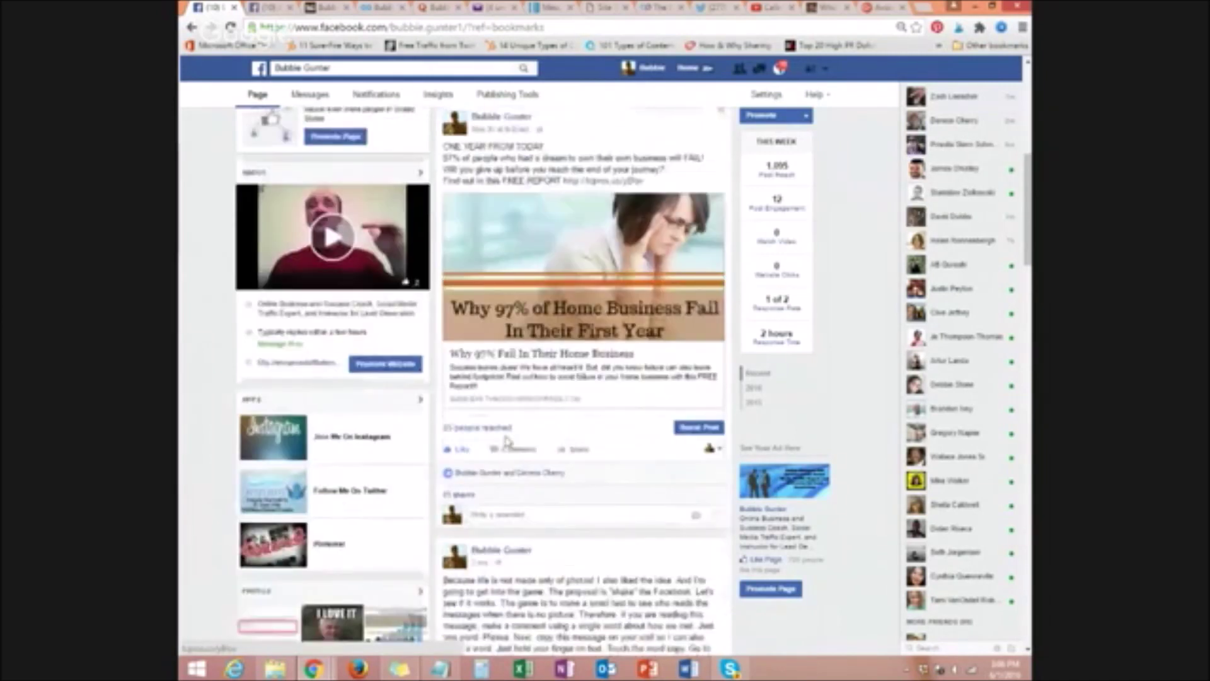
left_click(573, 450)
left_click(534, 183)
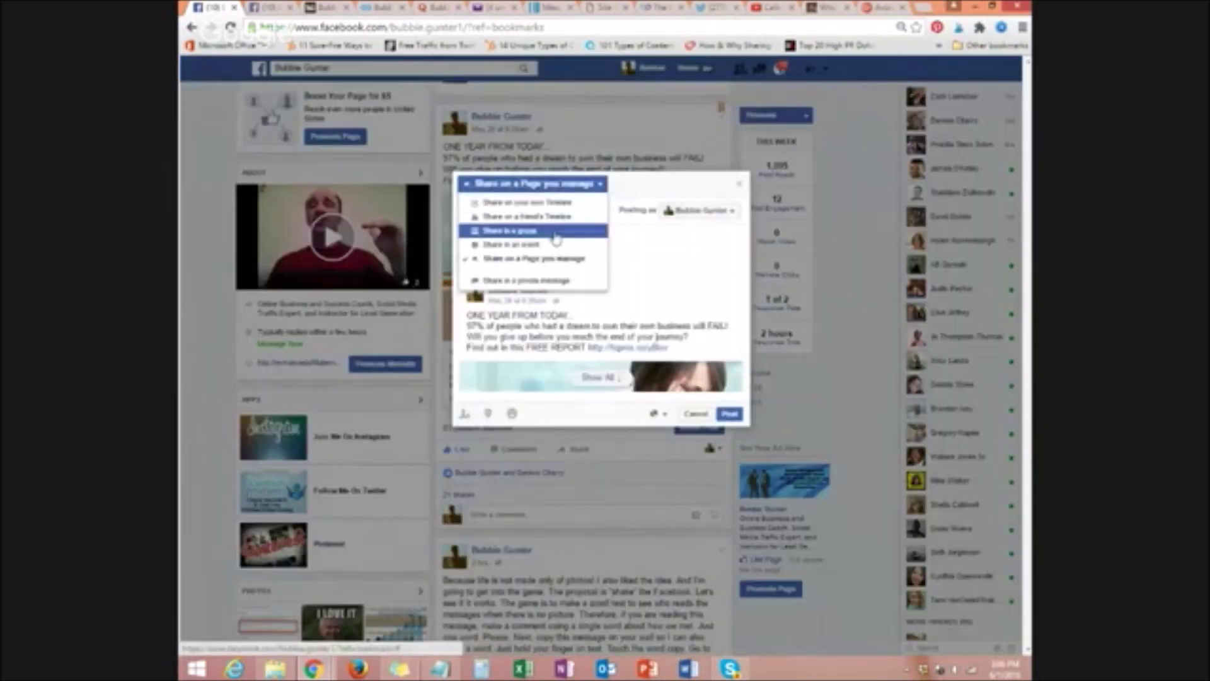
Share the post into the newbies marketing group.
left_click(555, 234)
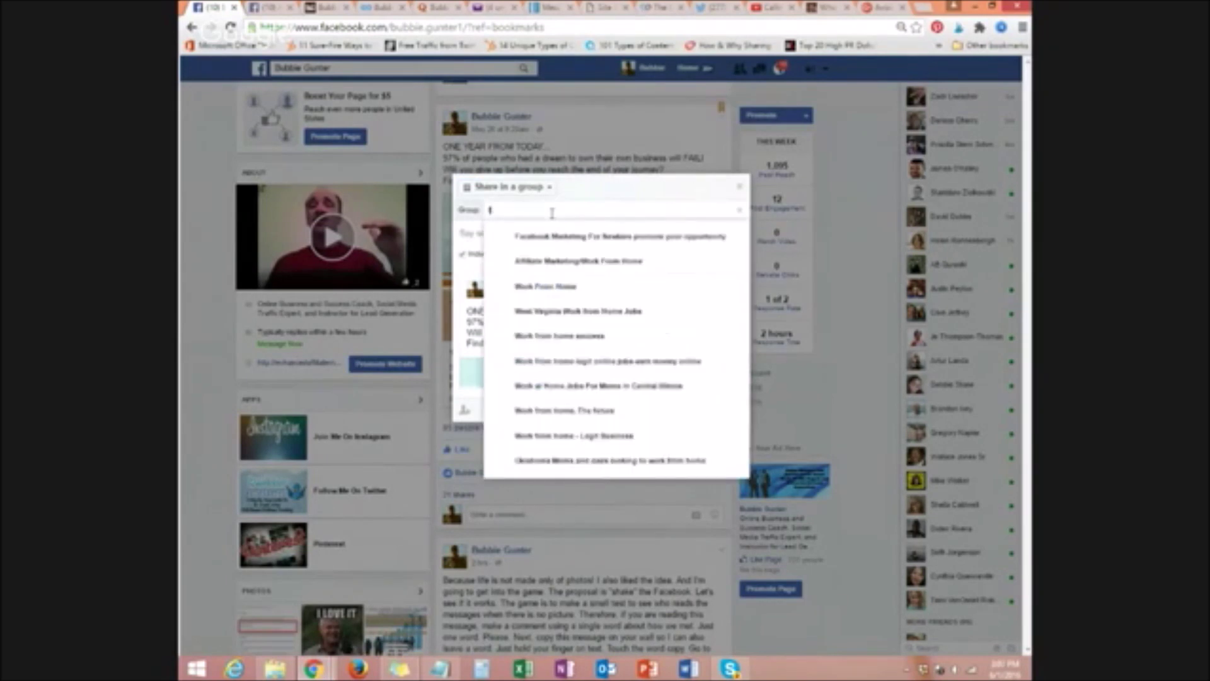
left_click(550, 237)
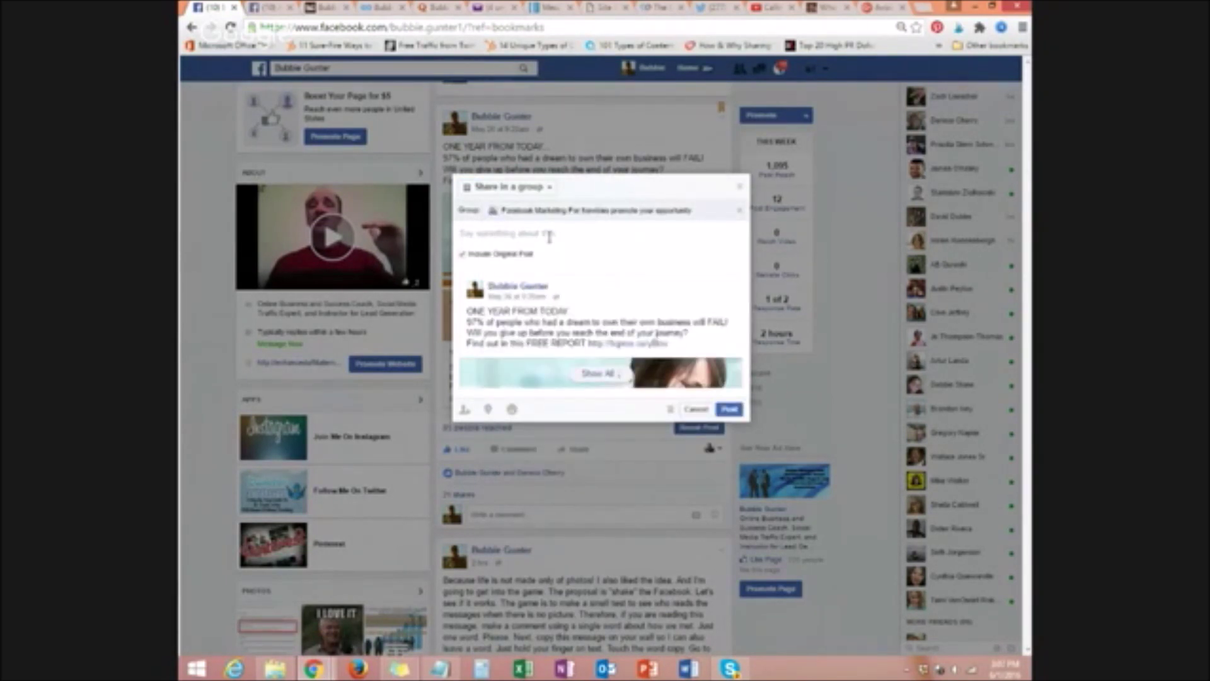
left_click(730, 410)
Copy the post text and share the post into the Work From Home group with that text as message.
triple_click(454, 158)
right_click(453, 154)
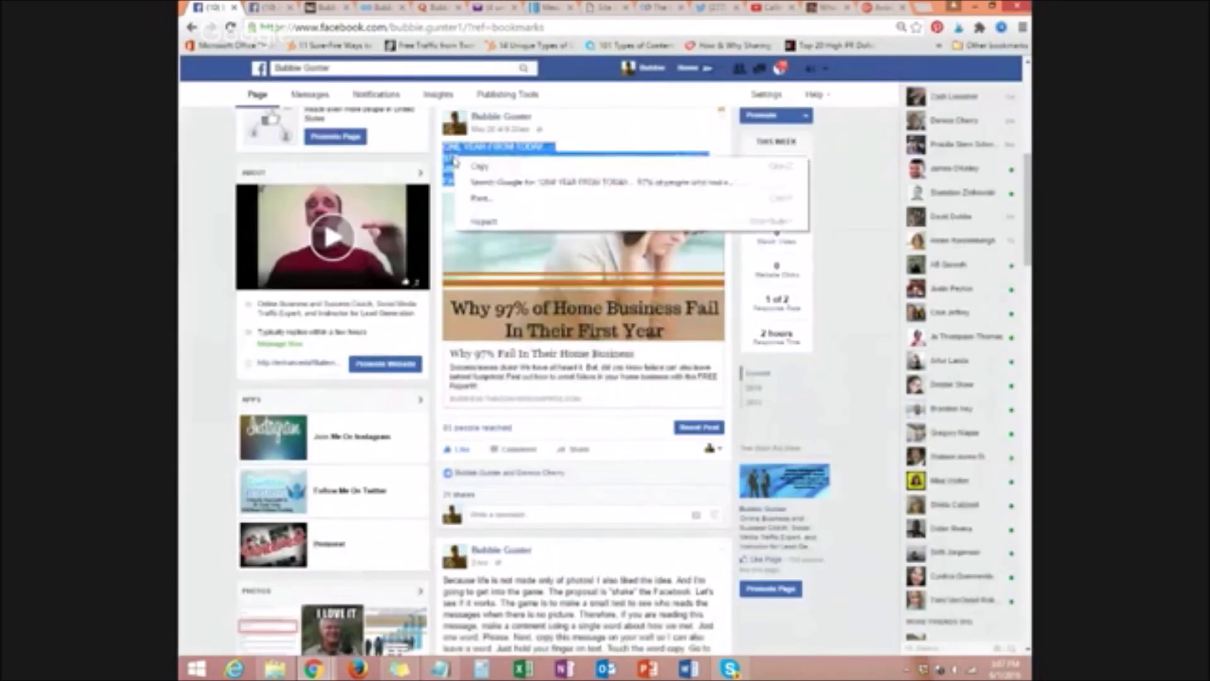
left_click(480, 165)
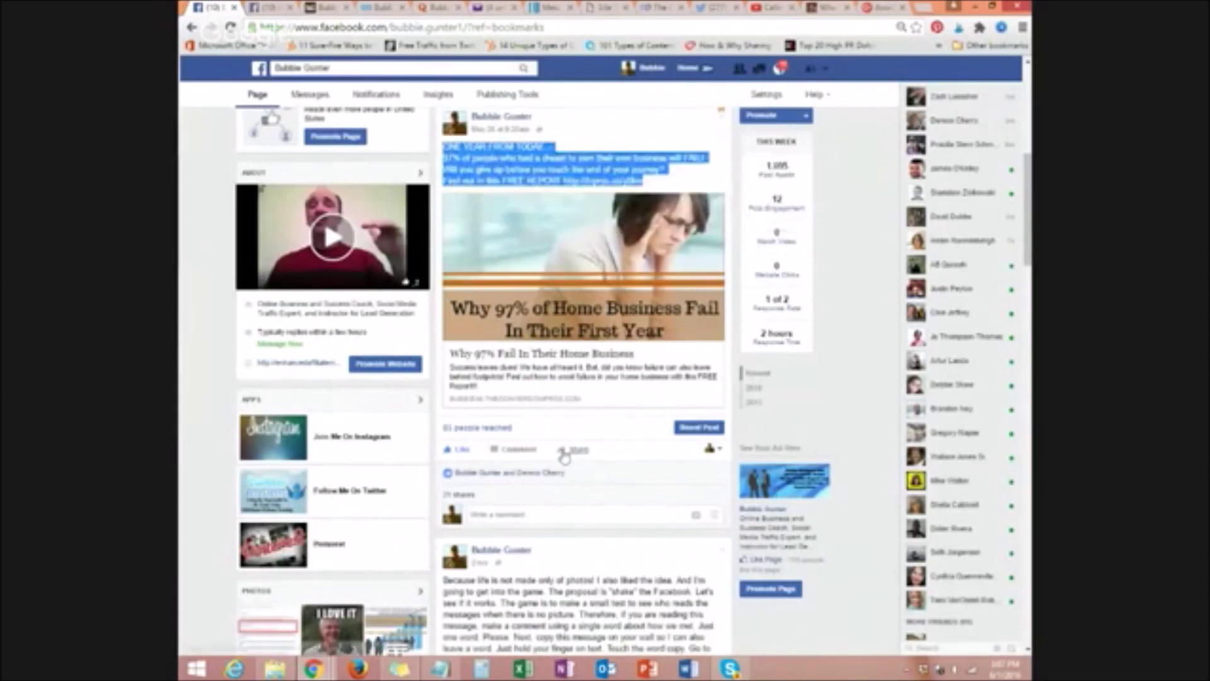
left_click(574, 449)
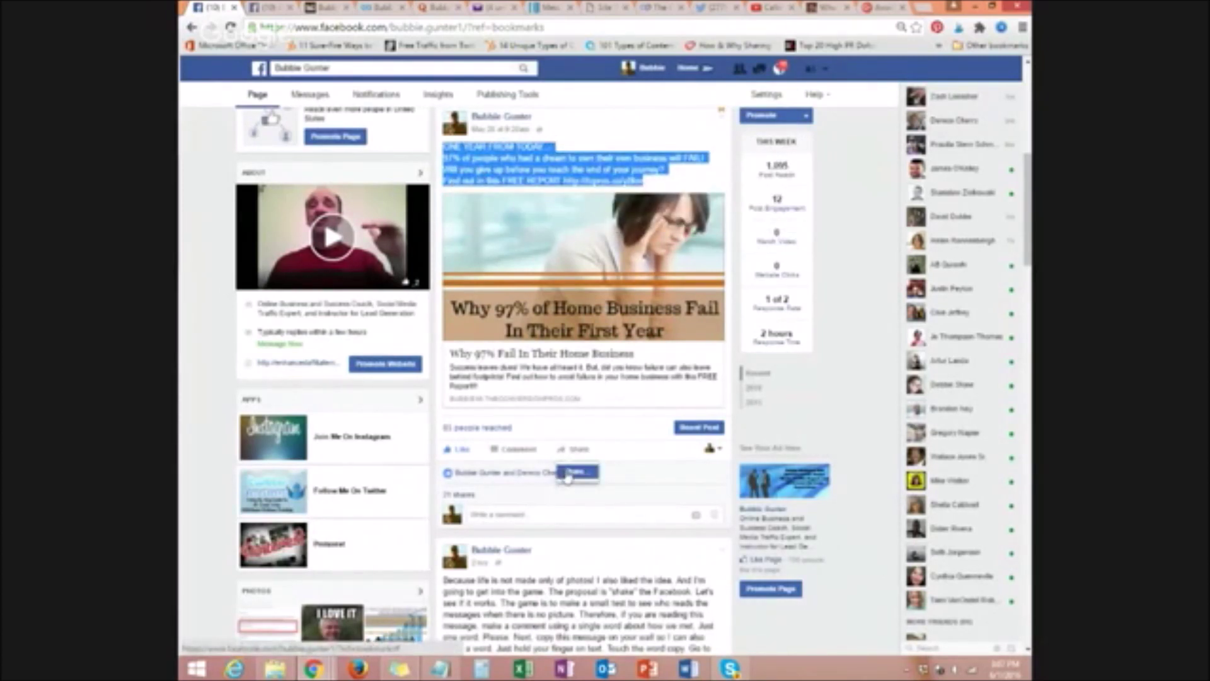
left_click(571, 472)
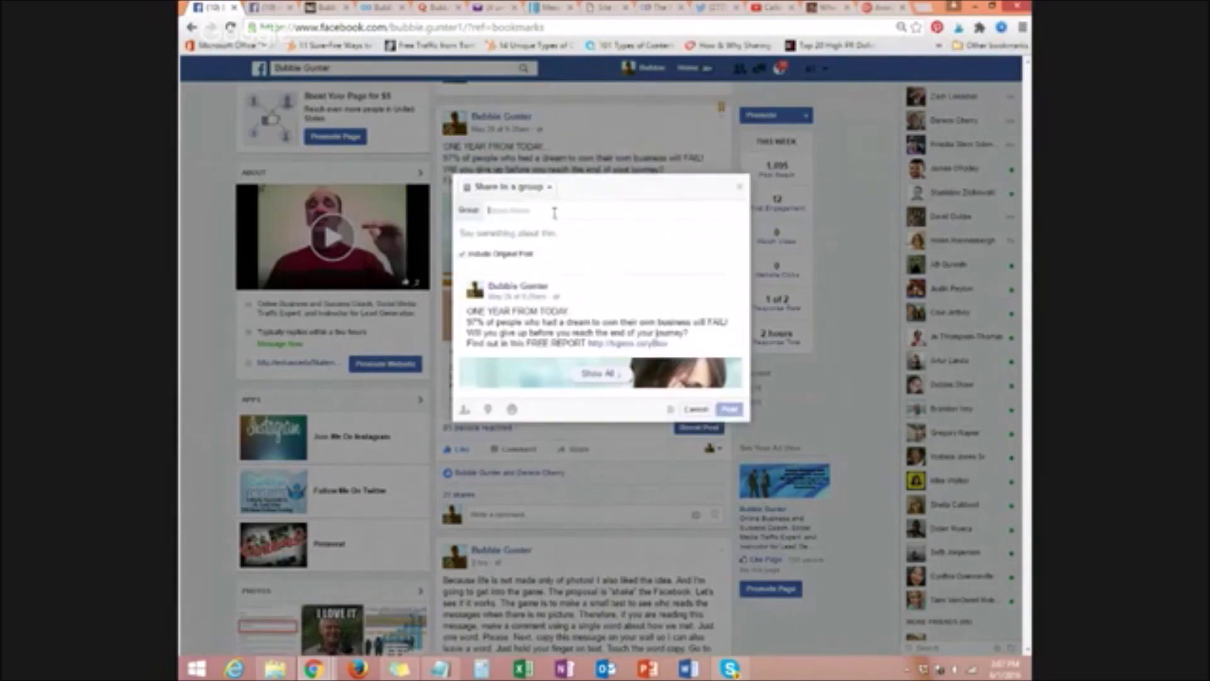
left_click(556, 210)
type("f")
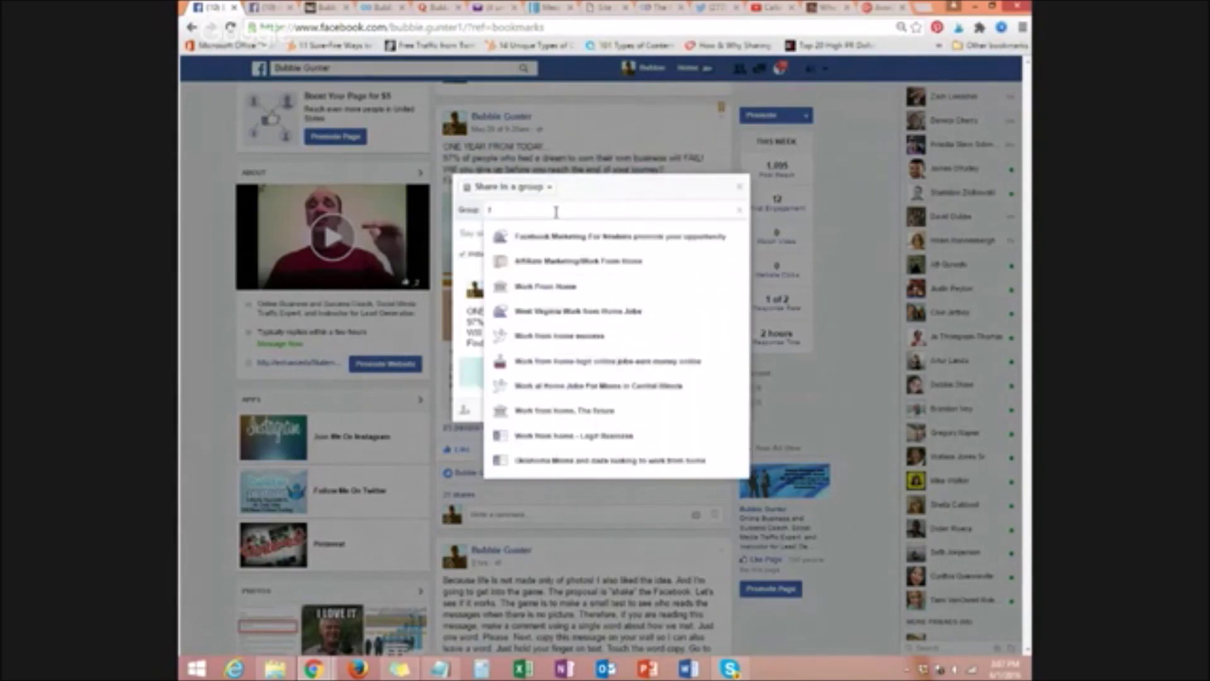
left_click(552, 290)
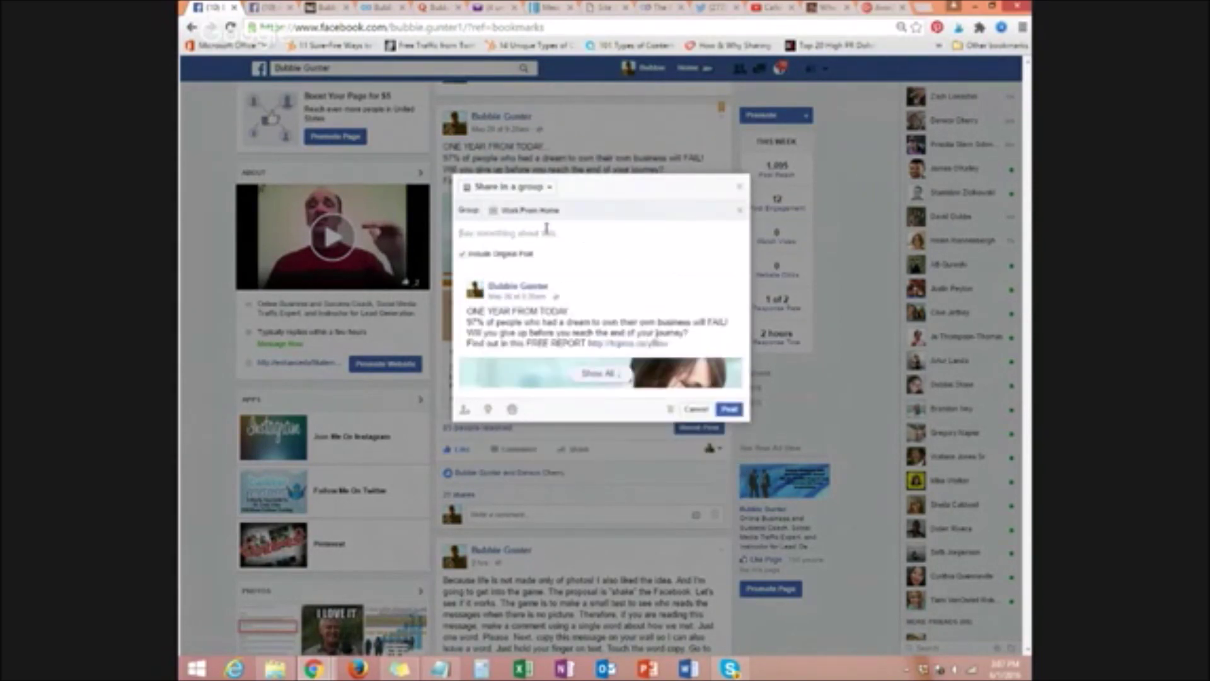
right_click(542, 237)
left_click(563, 277)
left_click(722, 433)
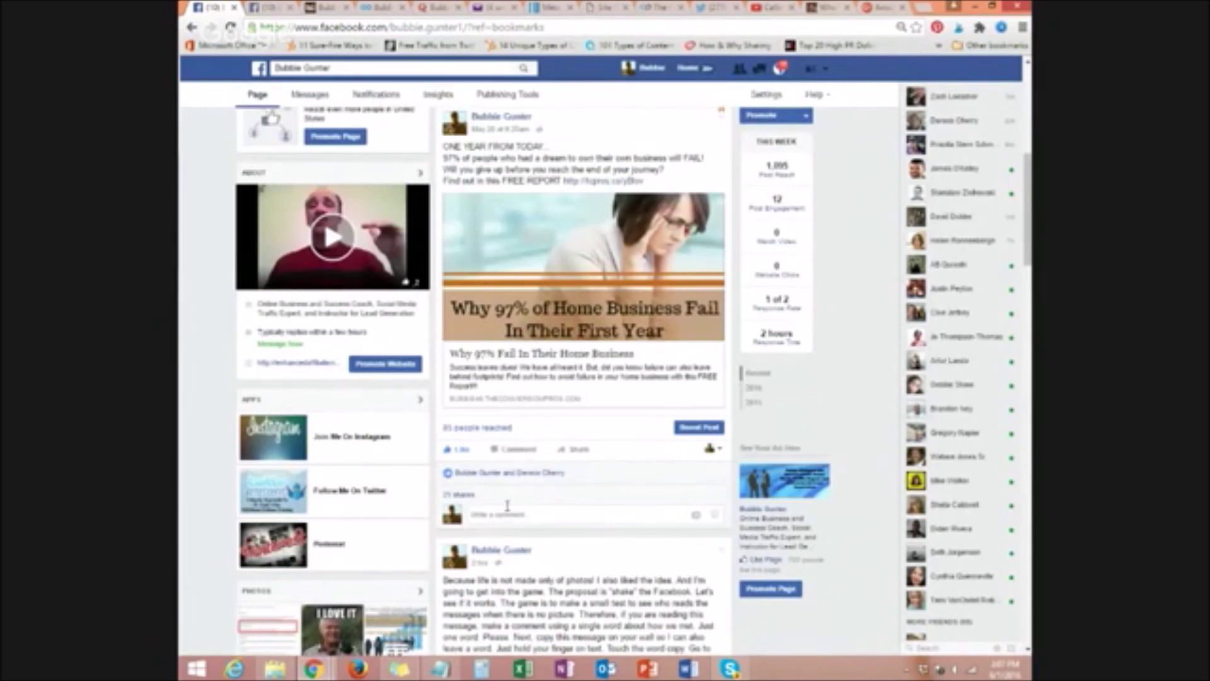
Reload the fan page in the browser and scroll down to the top post.
left_click(231, 28)
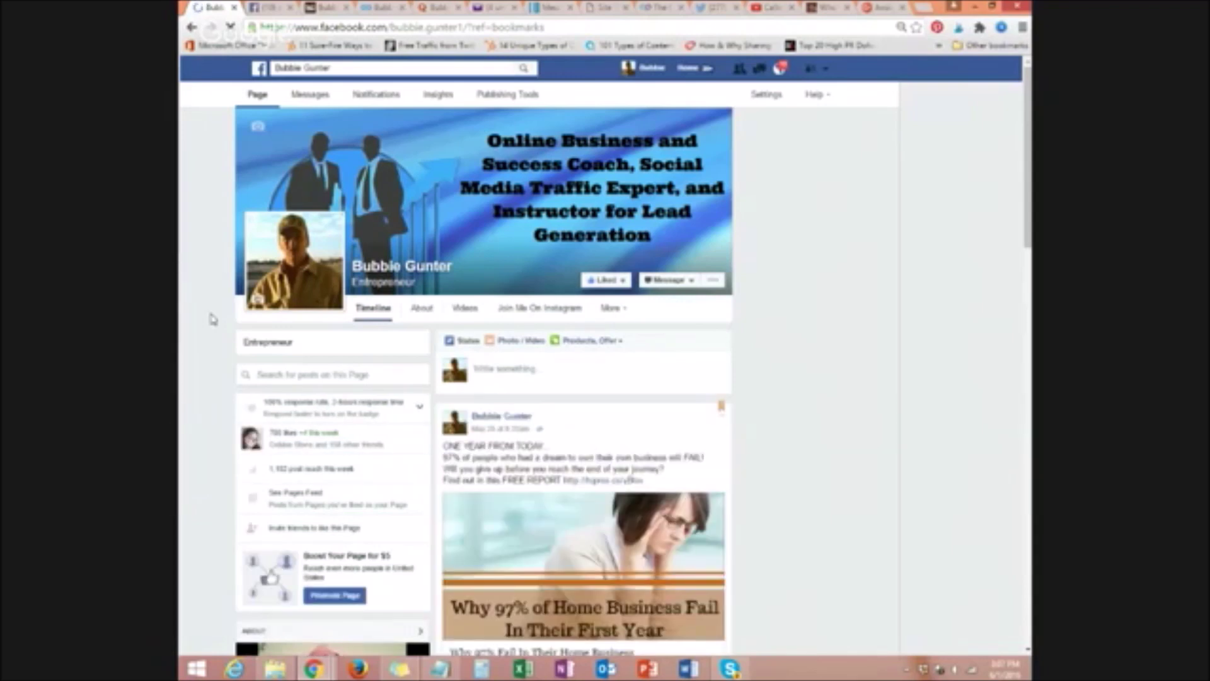
scroll(180, 358, "down", 5)
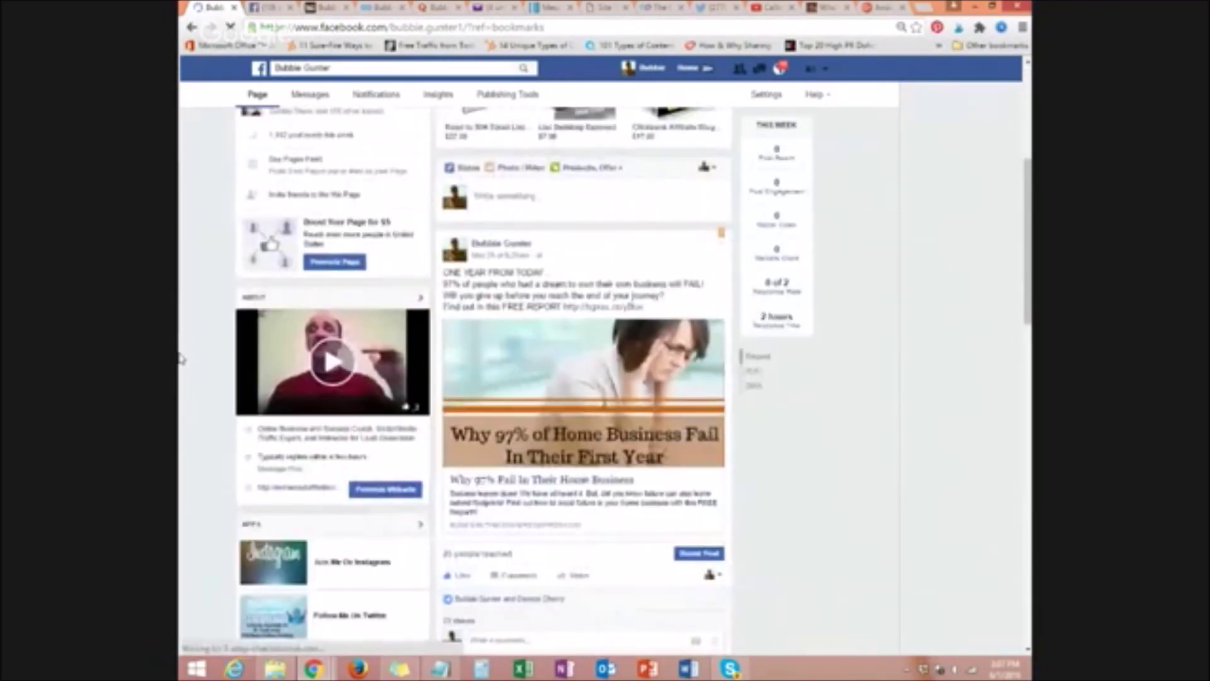
scroll(180, 357, "down", 1)
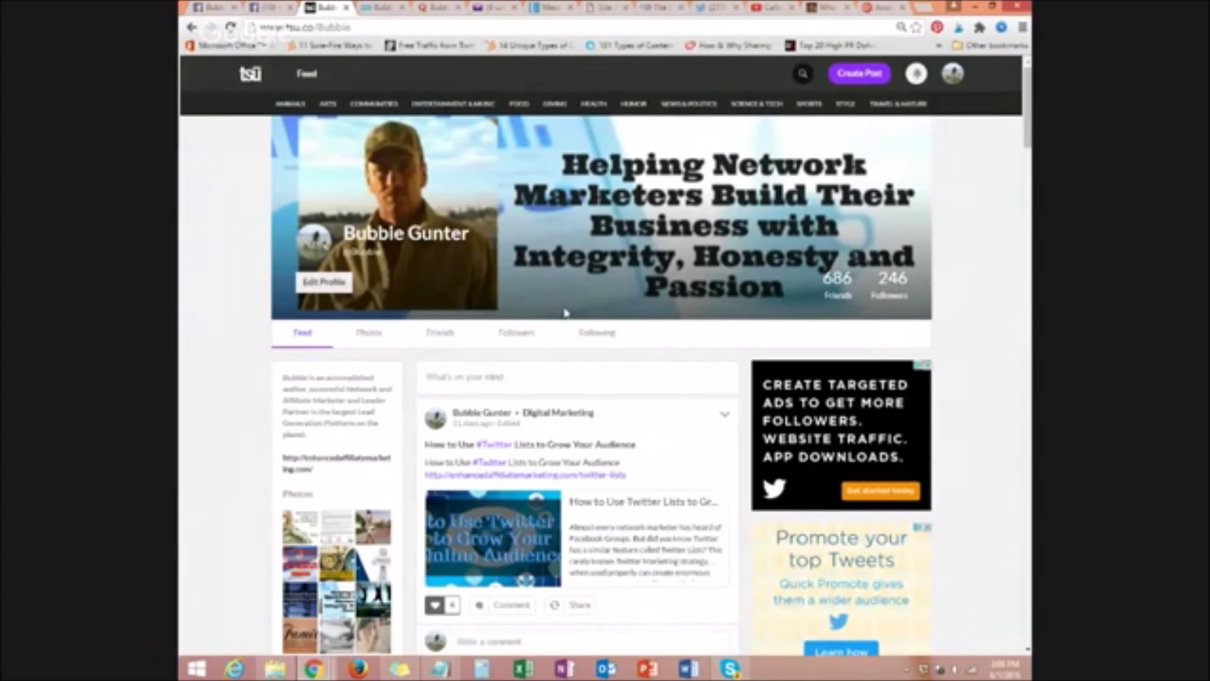
Open My Groups from the tsu account menu to list MLM Success Bootcamp and AFFILIATE TEAM EARNERS.
scroll(565, 313, "down", 3)
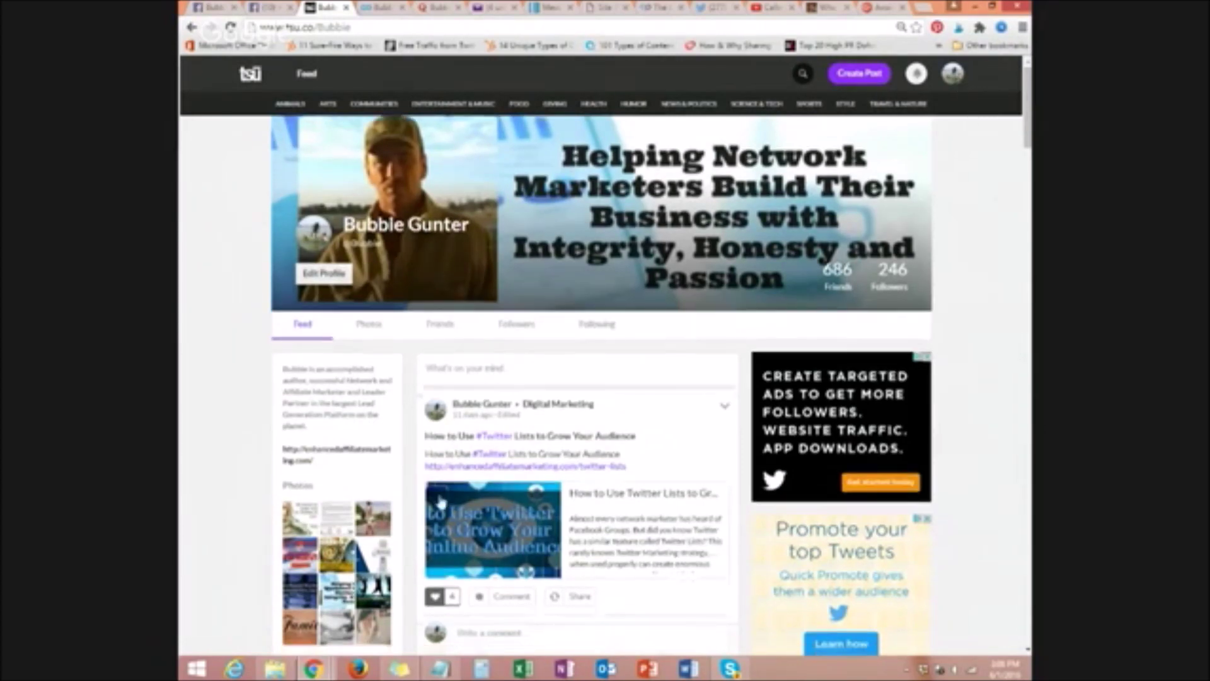
scroll(451, 493, "up", 3)
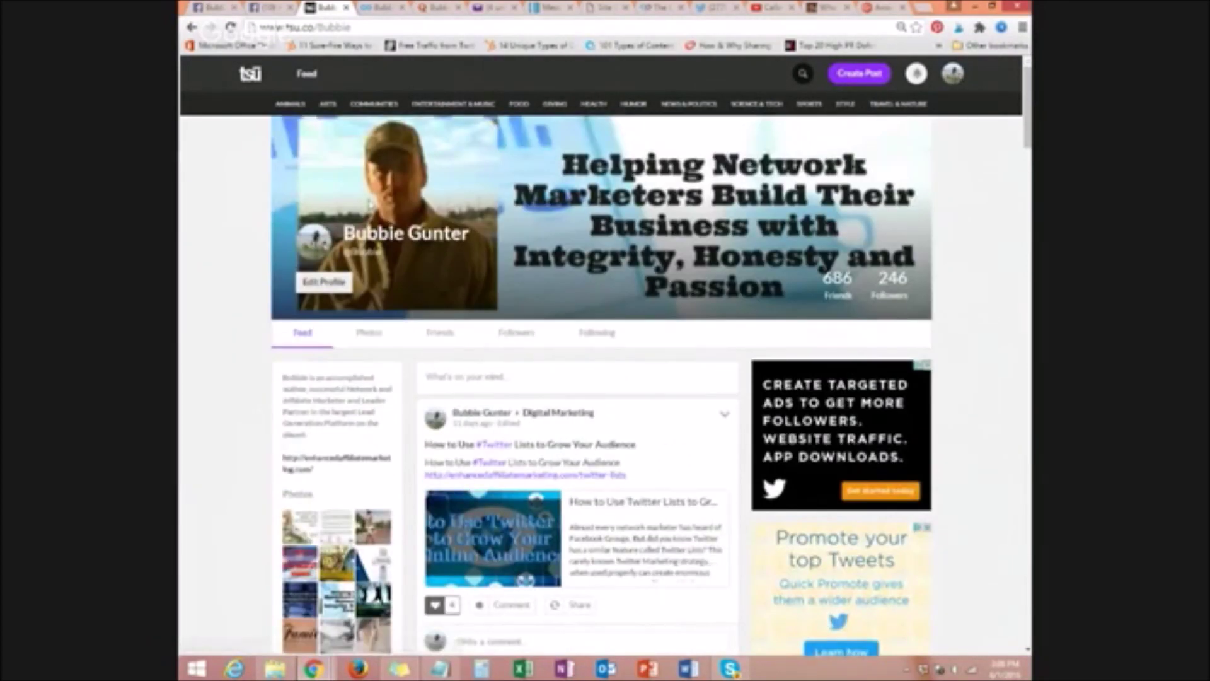
left_click(952, 79)
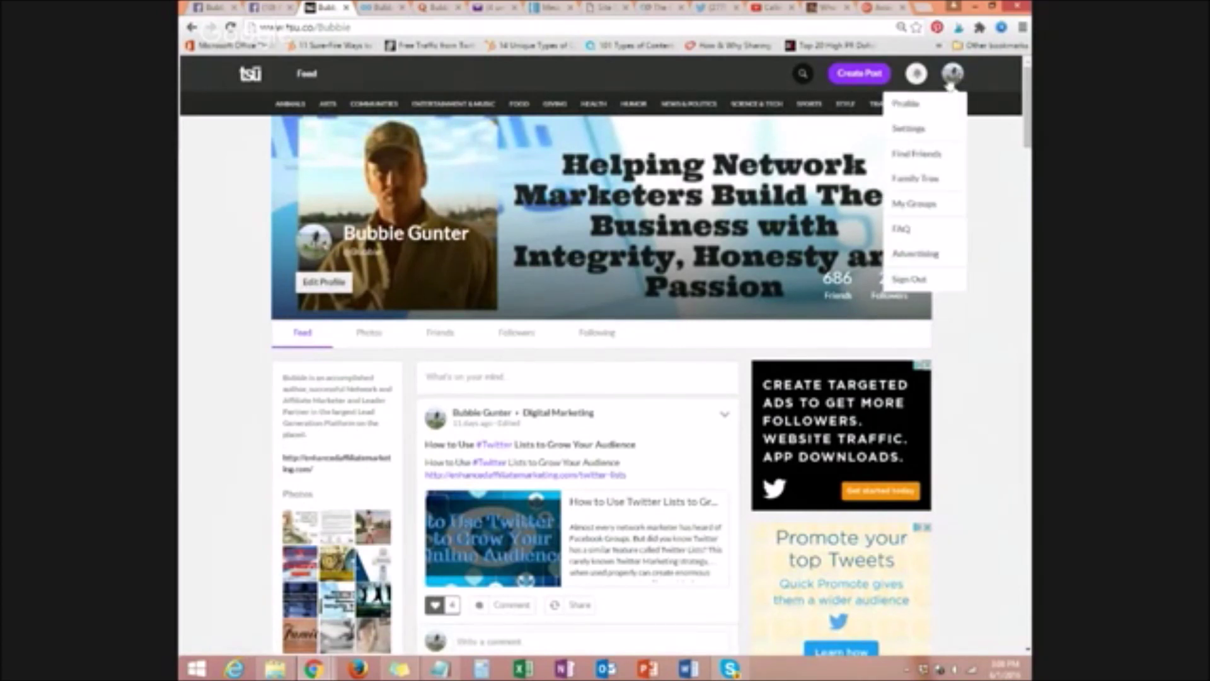
left_click(925, 210)
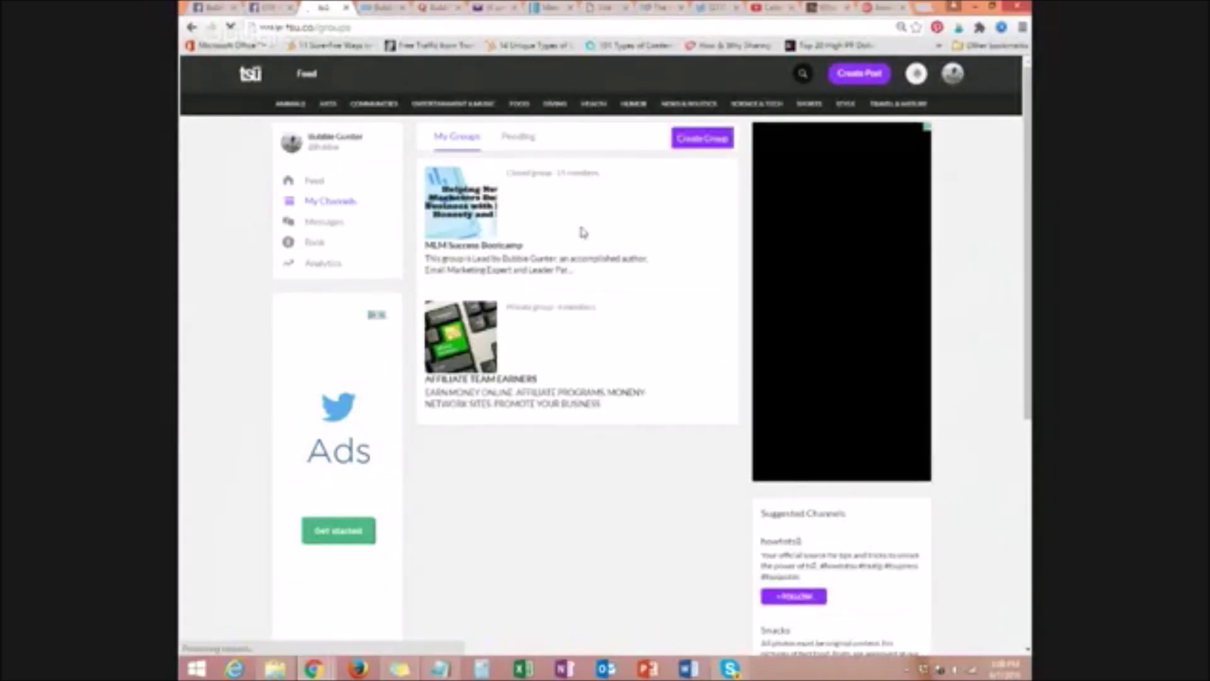
Check the inbound.org profile's member search, then go to Quora's 'facebook jail' question suggestions.
left_click(372, 9)
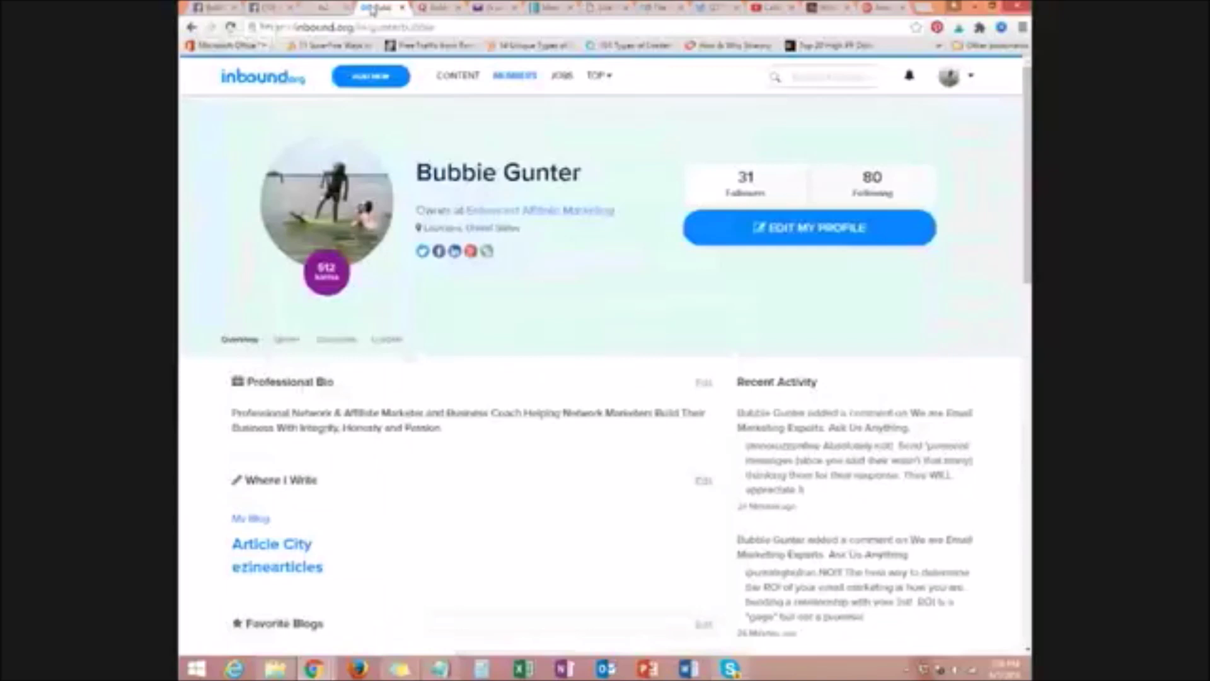
left_click(817, 76)
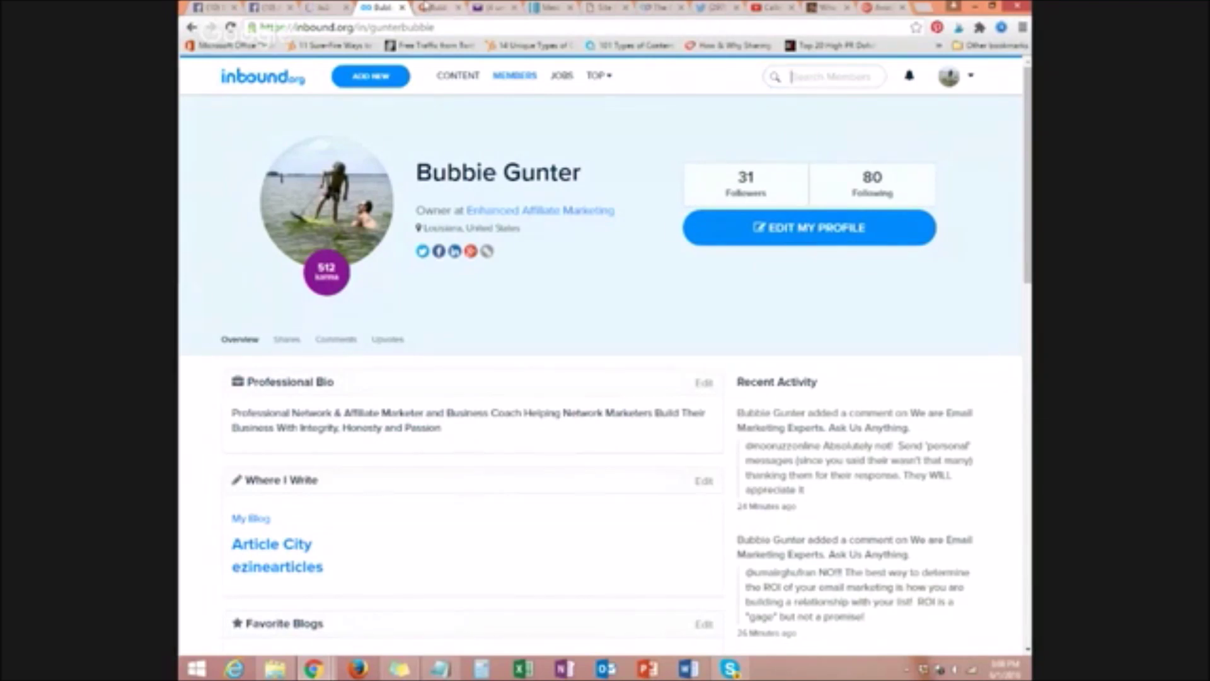
left_click(425, 6)
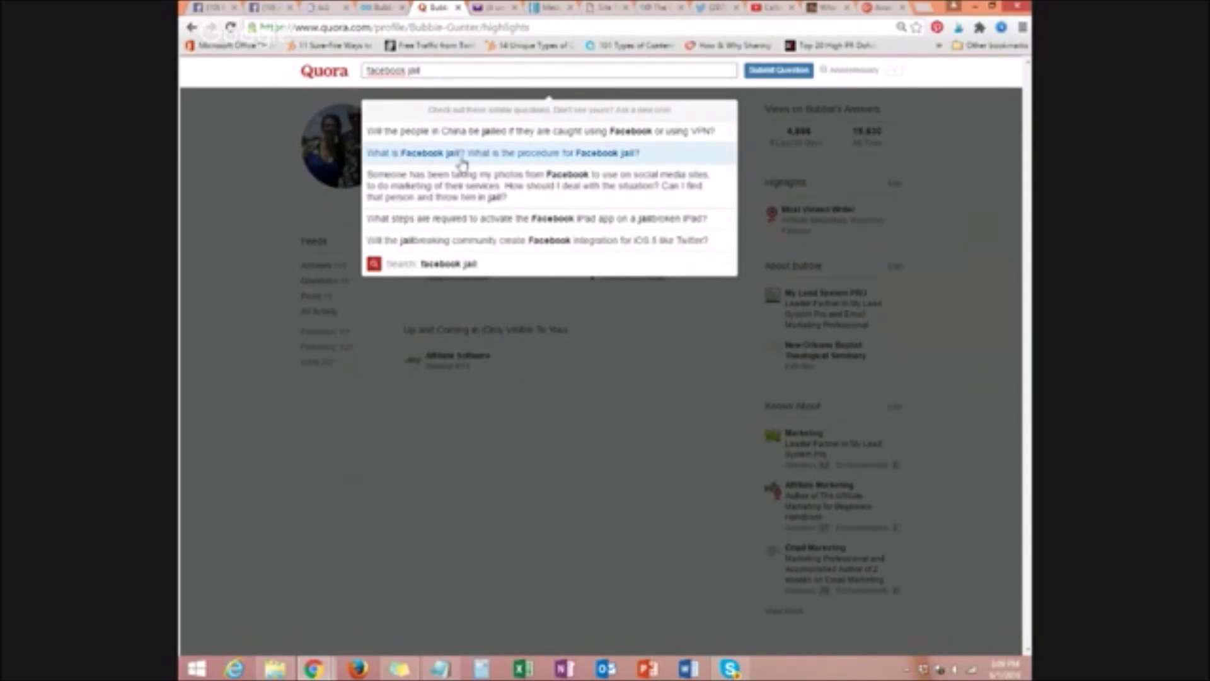
Open the Quora question 'What is Facebook jail? What is the procedure for Facebook jail?' and skim its 3 answers.
left_click(611, 163)
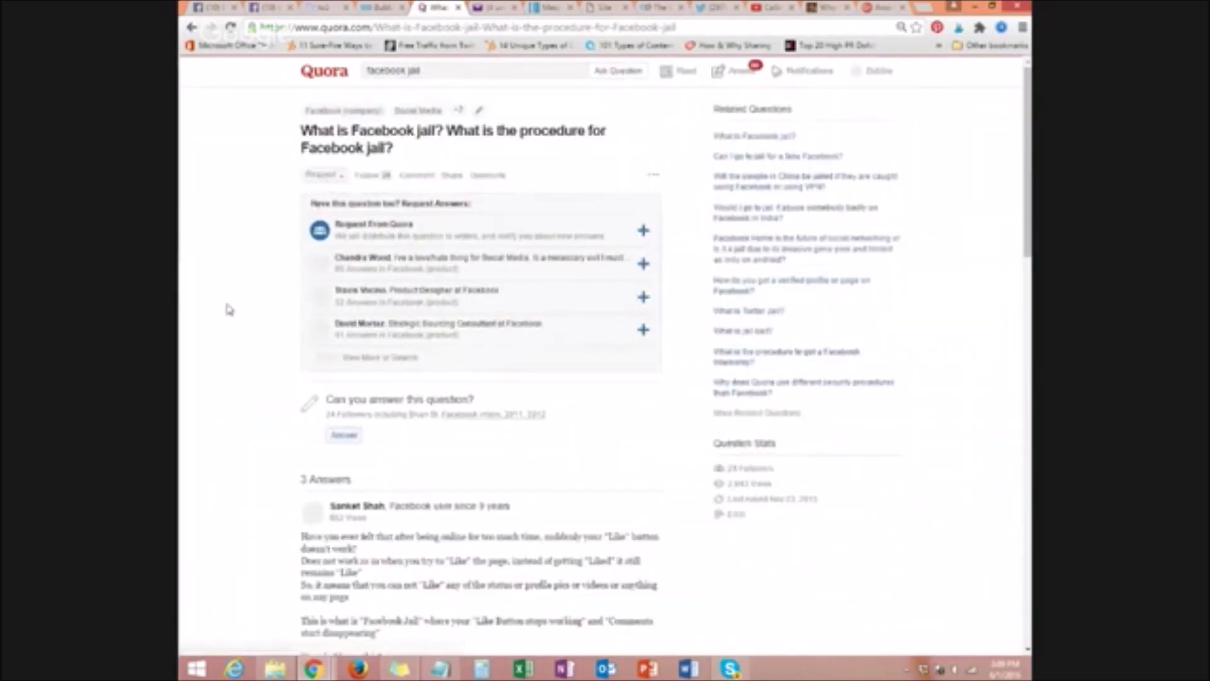
scroll(231, 311, "down", 1)
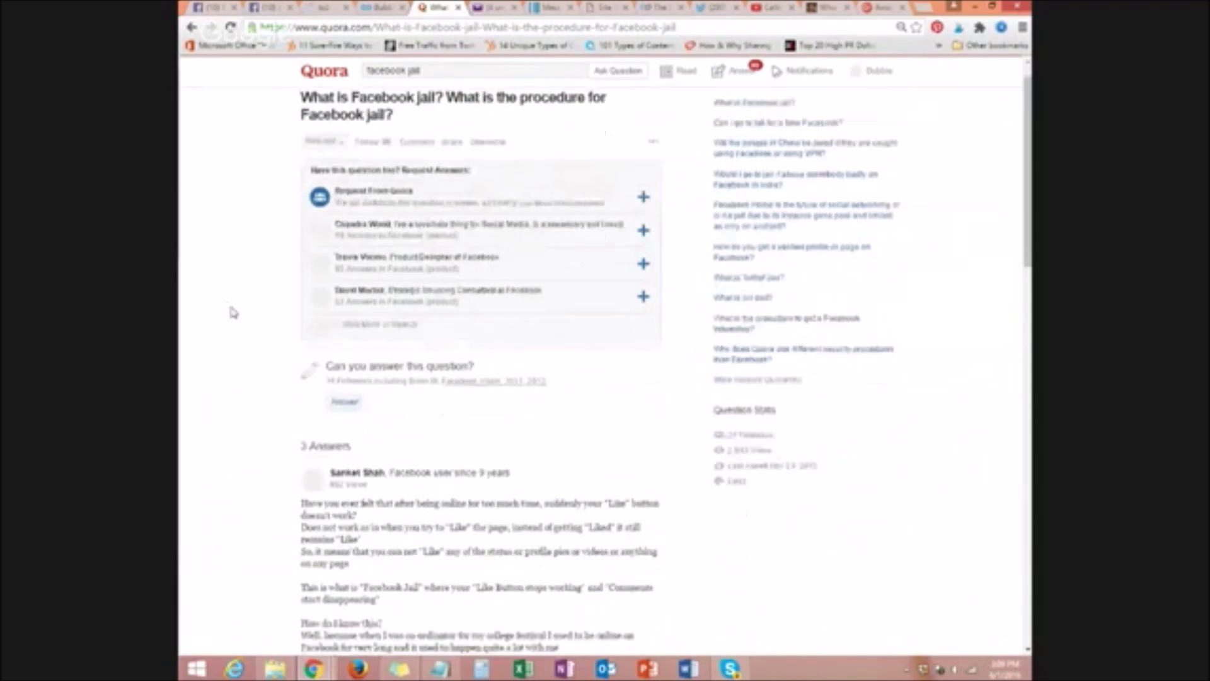
scroll(233, 312, "down", 3)
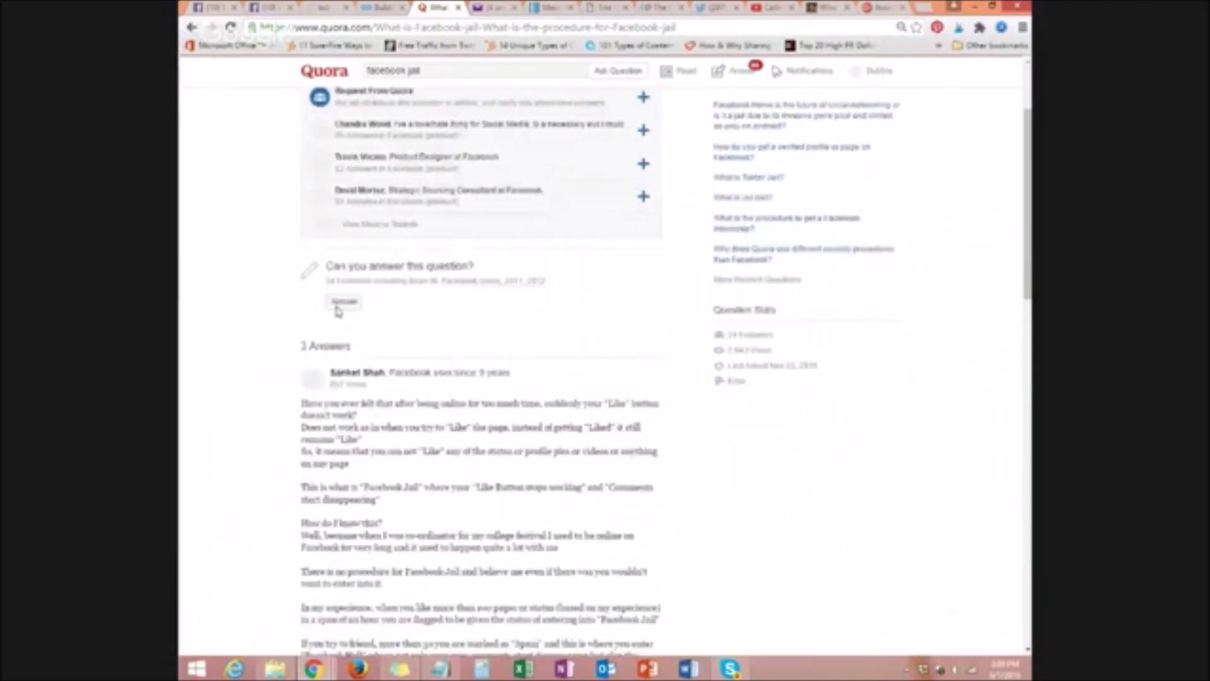
scroll(337, 310, "up", 4)
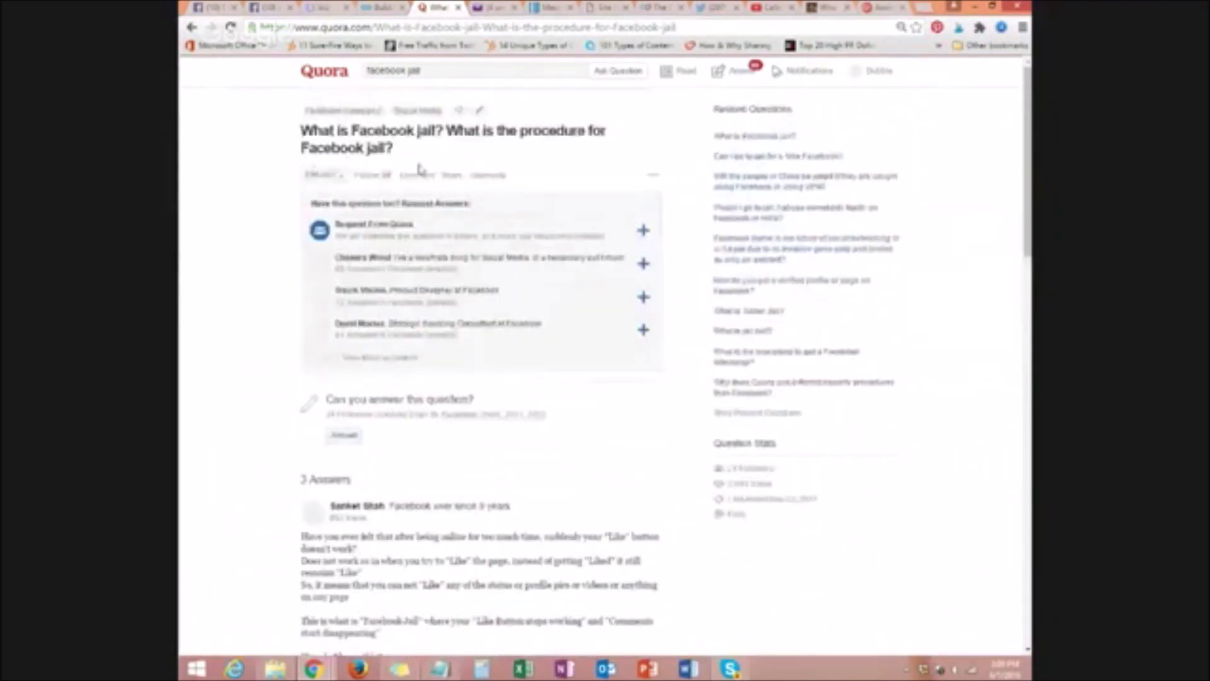